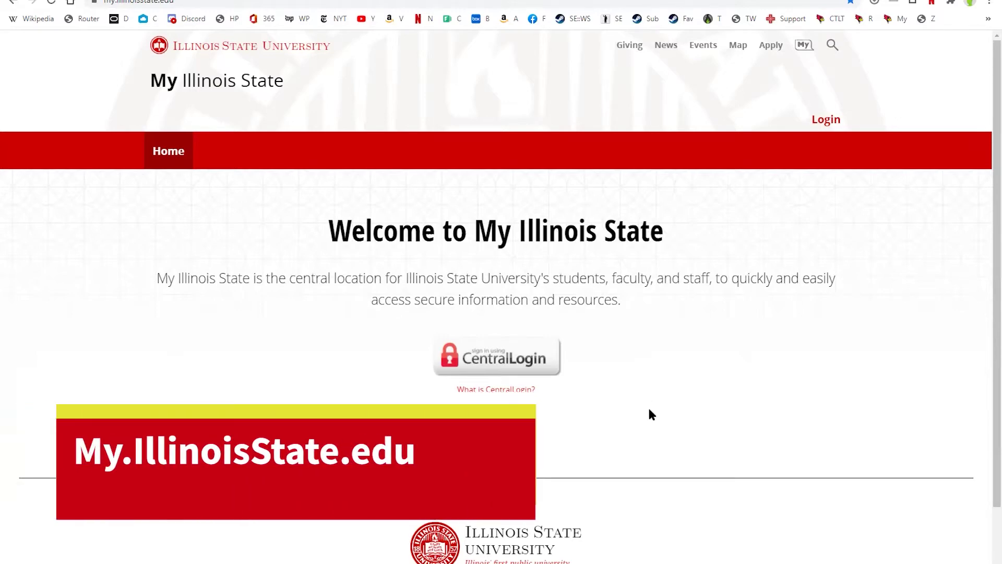
Sign in to My Illinois State through CentralLogin and go to the Academics page
left_click(517, 360)
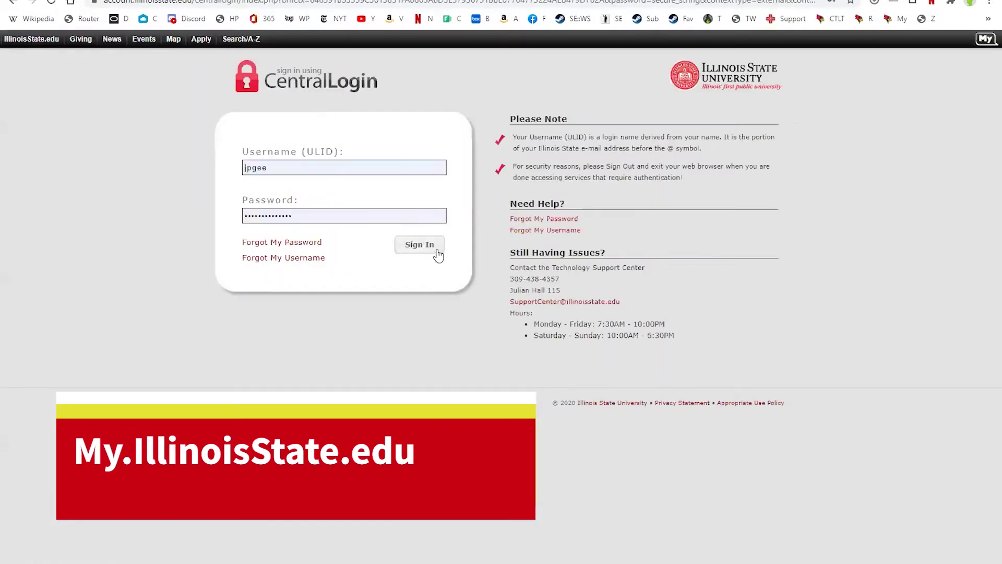
left_click(437, 253)
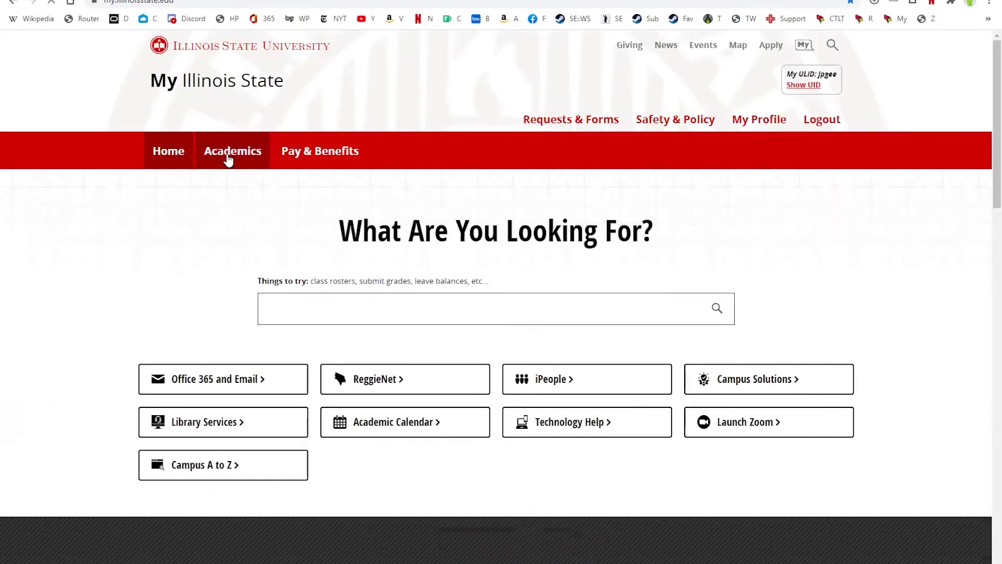
left_click(228, 158)
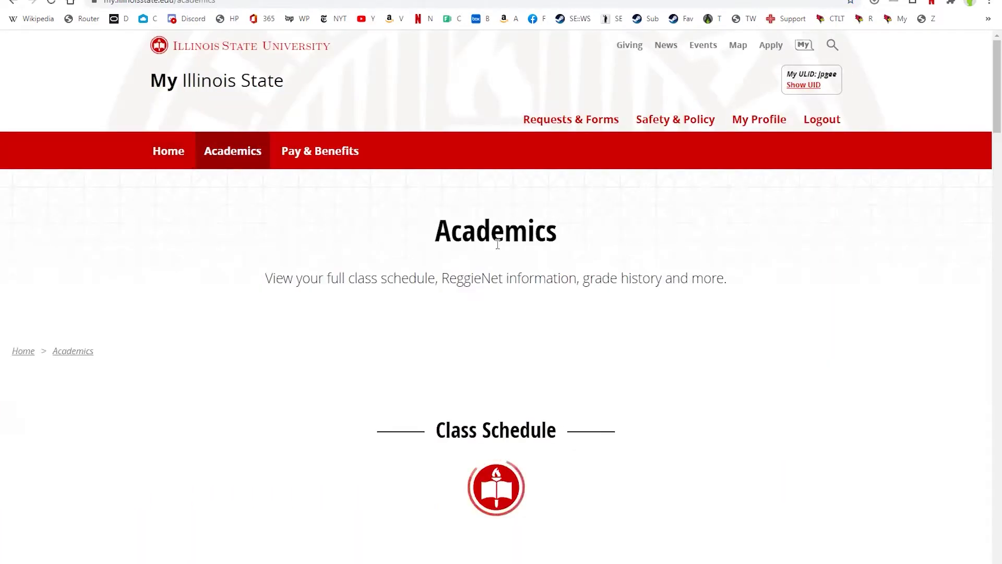
scroll(599, 232, "down", 1)
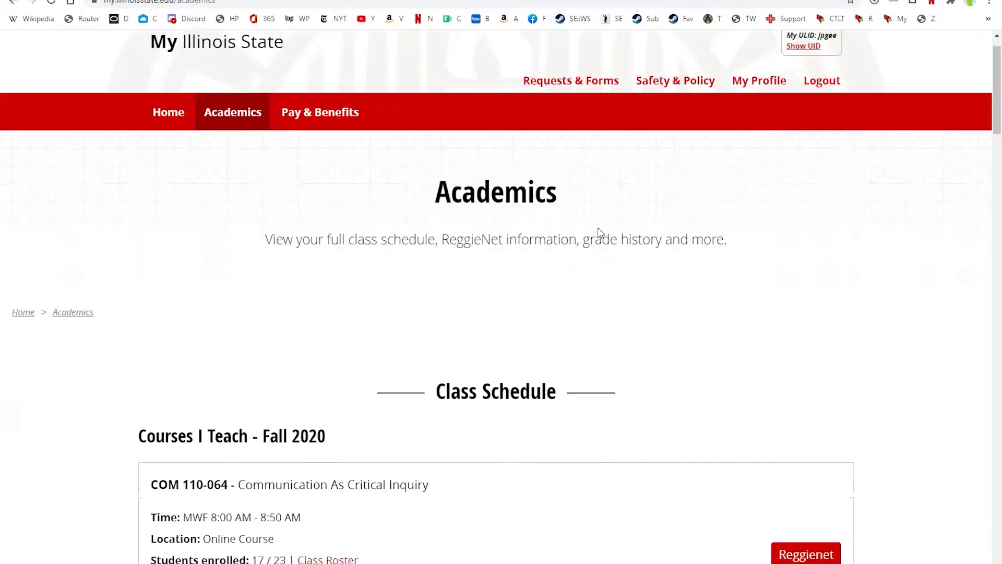
scroll(600, 232, "down", 5)
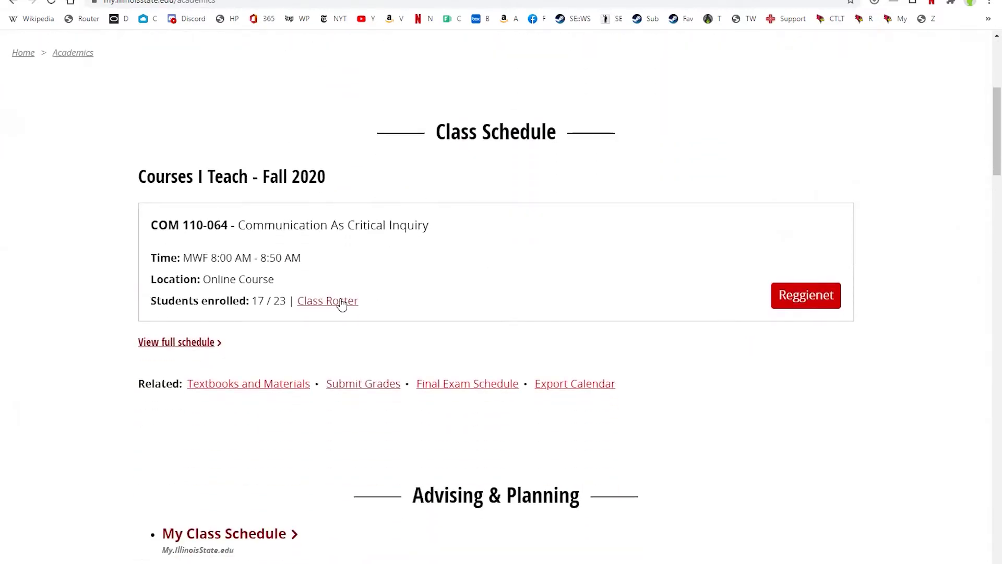
Download the COM 110-064 class roster as an Excel file
left_click(342, 303)
scroll(454, 382, "down", 3)
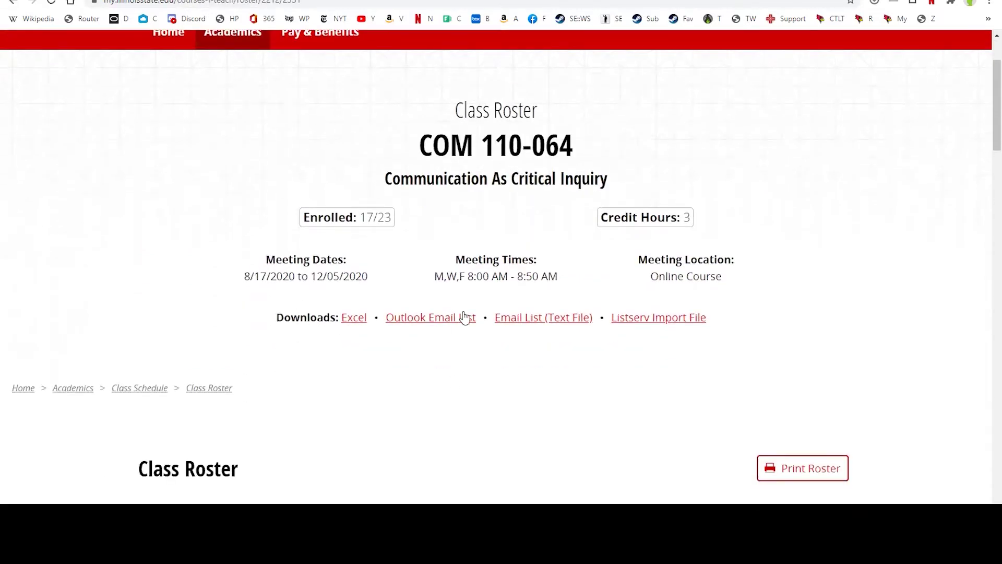
left_click(353, 318)
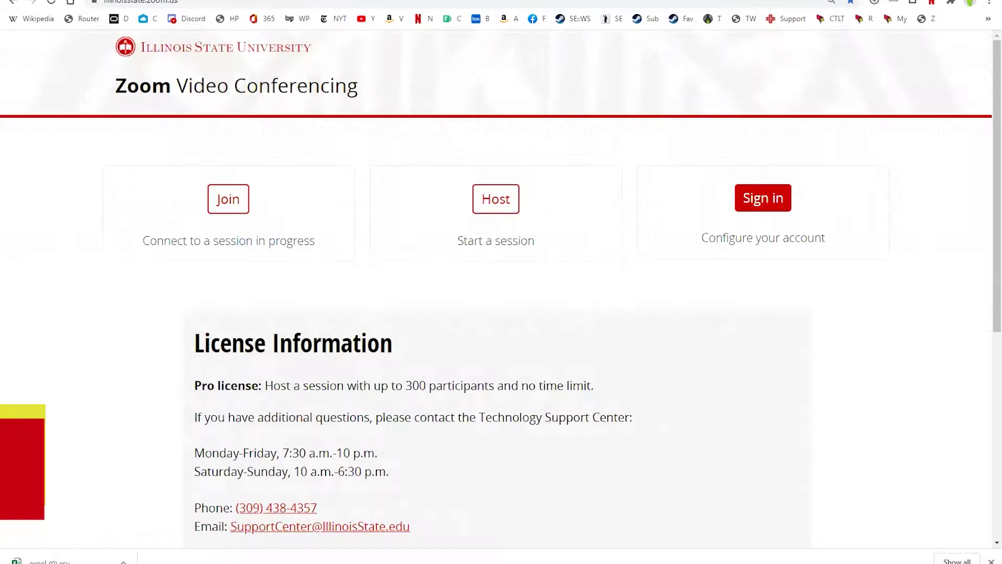
Sign in to the illinoisstate.zoom.us portal and list the scheduled meetings
left_click(126, 3)
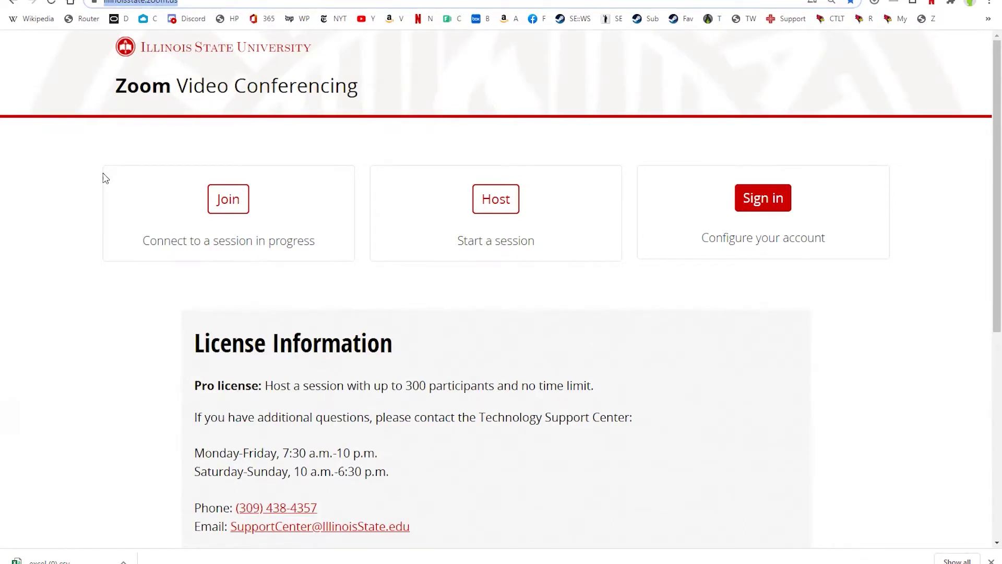
left_click(776, 206)
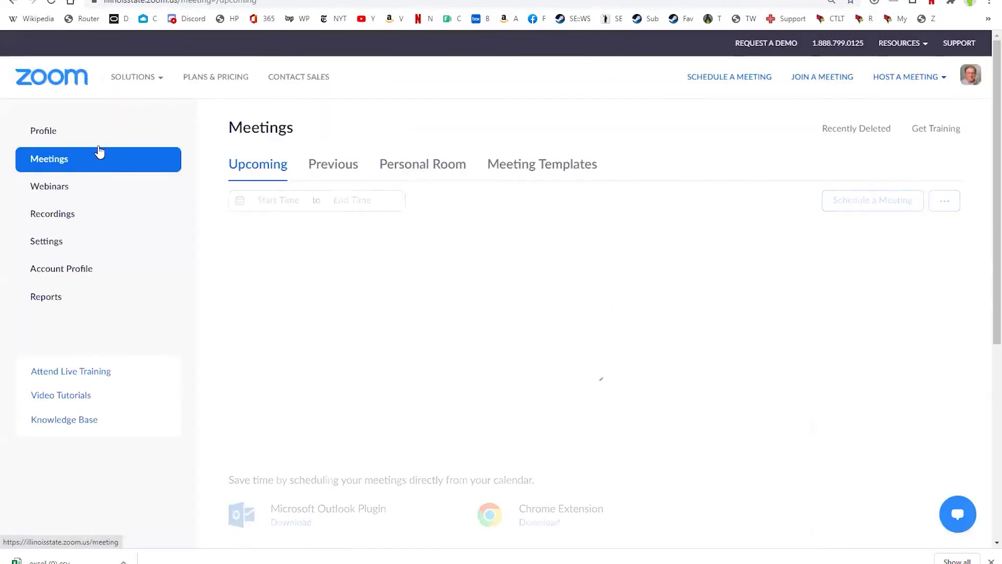
left_click(67, 168)
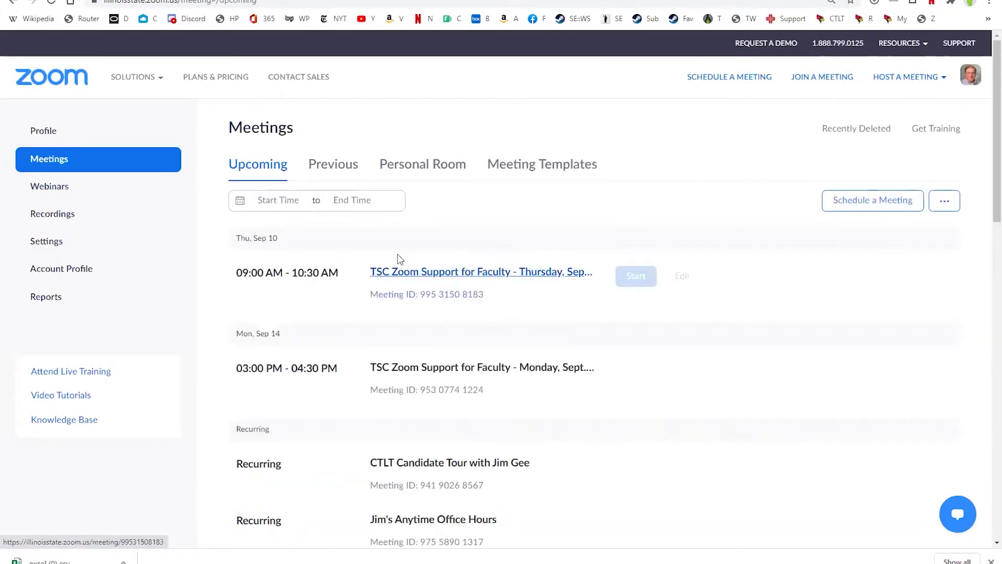
Open the recurring Test Breakout Rooms meeting from the Upcoming list
scroll(398, 259, "down", 10)
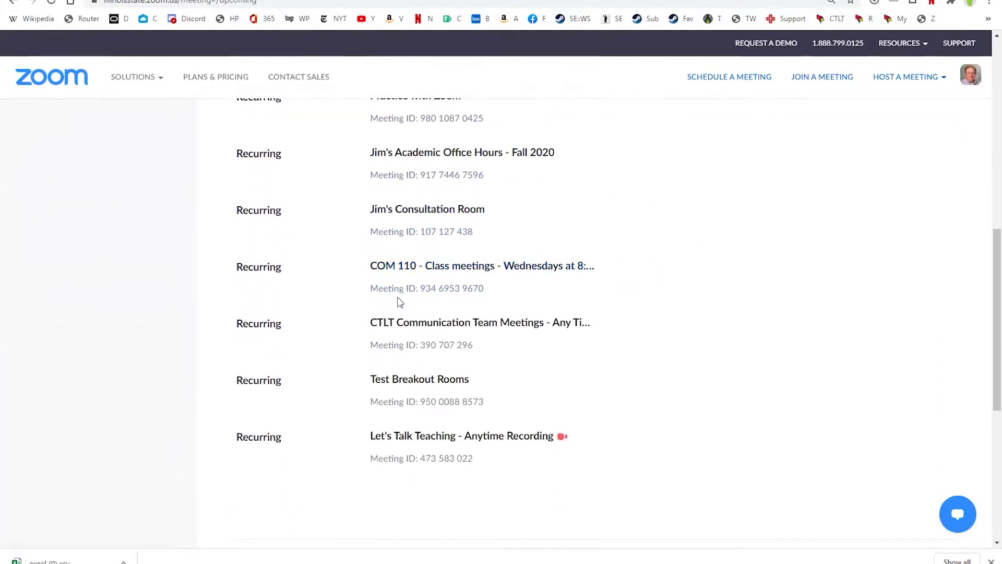
scroll(398, 303, "down", 1)
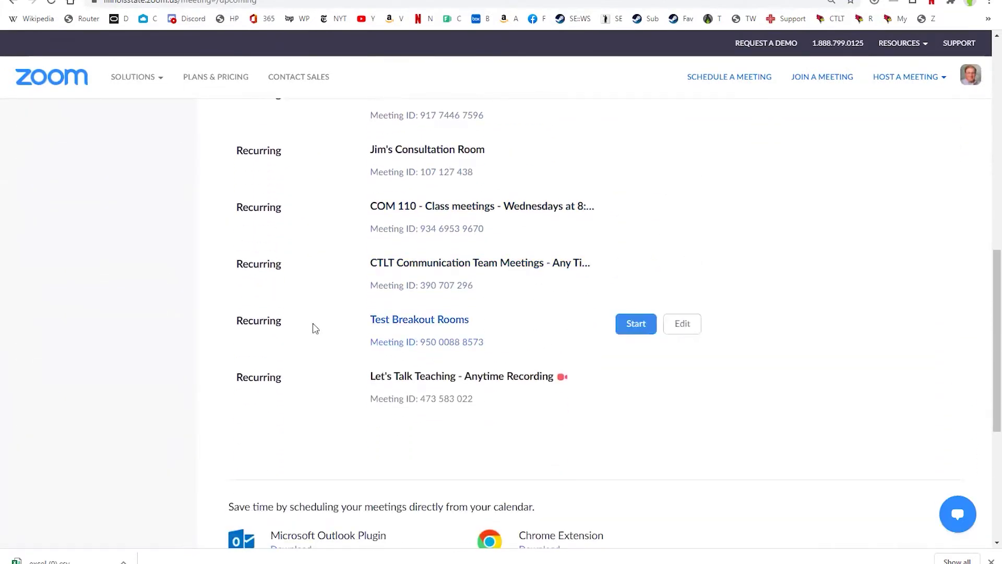
left_click(458, 319)
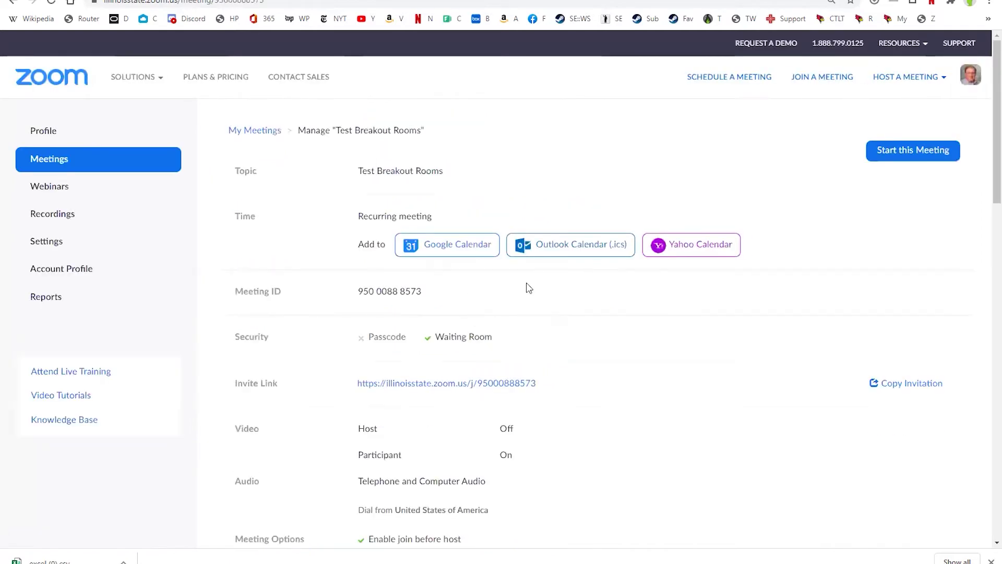
scroll(582, 273, "down", 5)
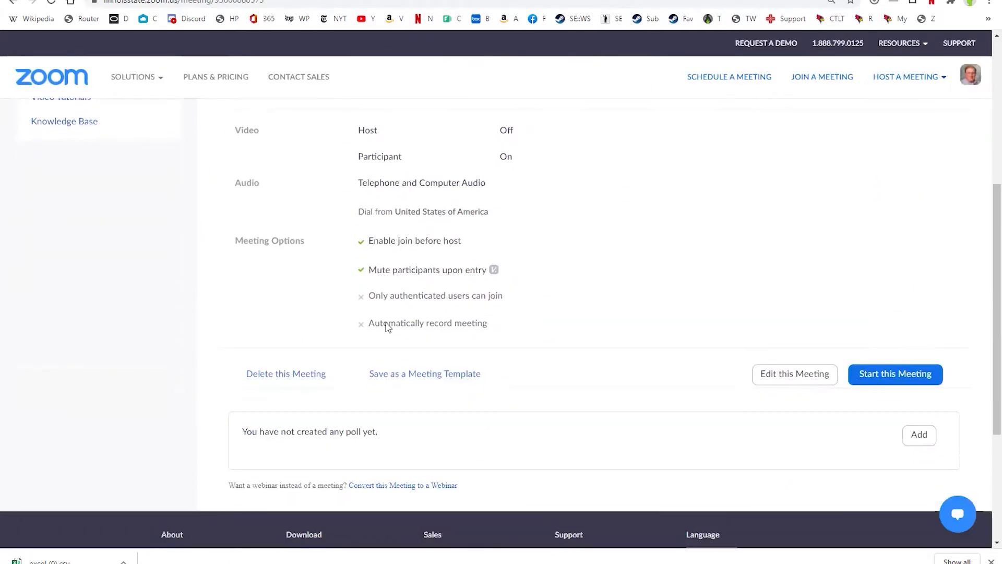
scroll(483, 230, "up", 2)
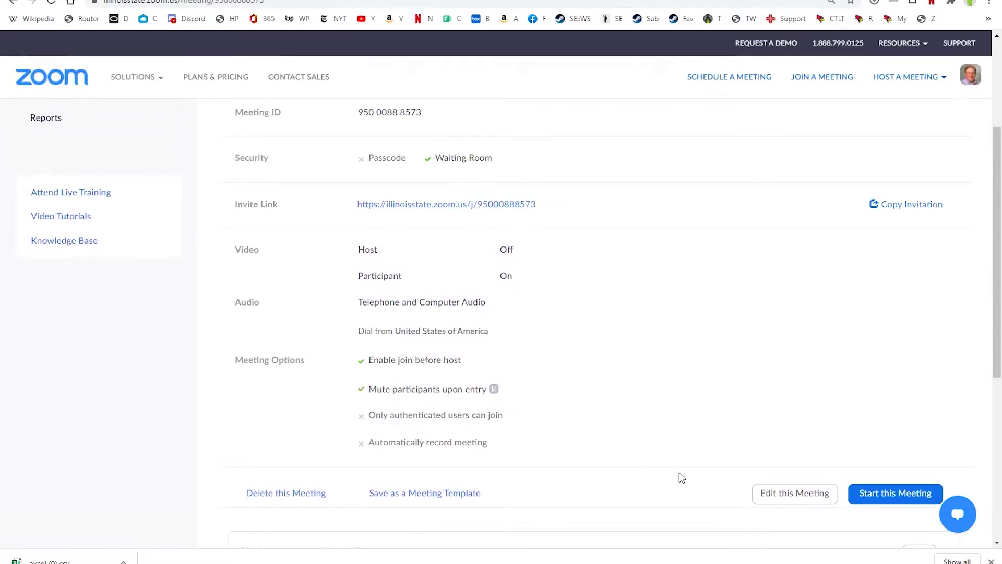
Edit Test Breakout Rooms to tick Only authenticated users can join and Breakout Room pre-assign
left_click(773, 498)
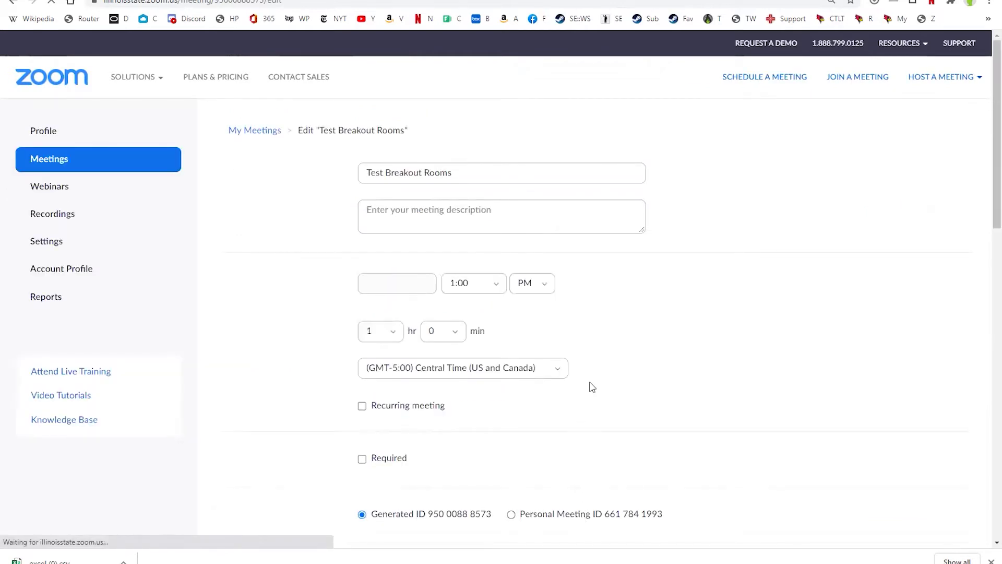
scroll(592, 375, "down", 5)
scroll(592, 370, "down", 3)
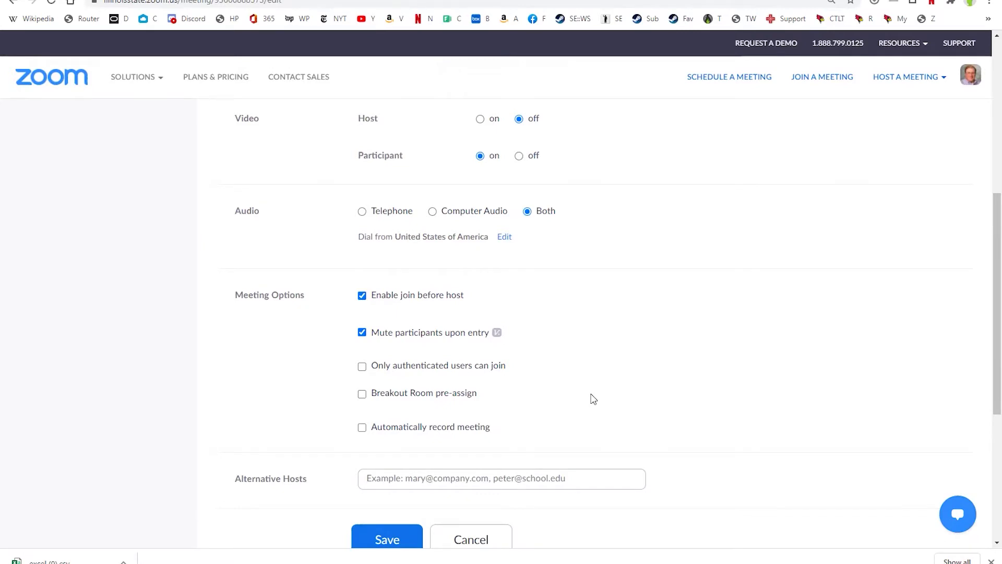
left_click(361, 366)
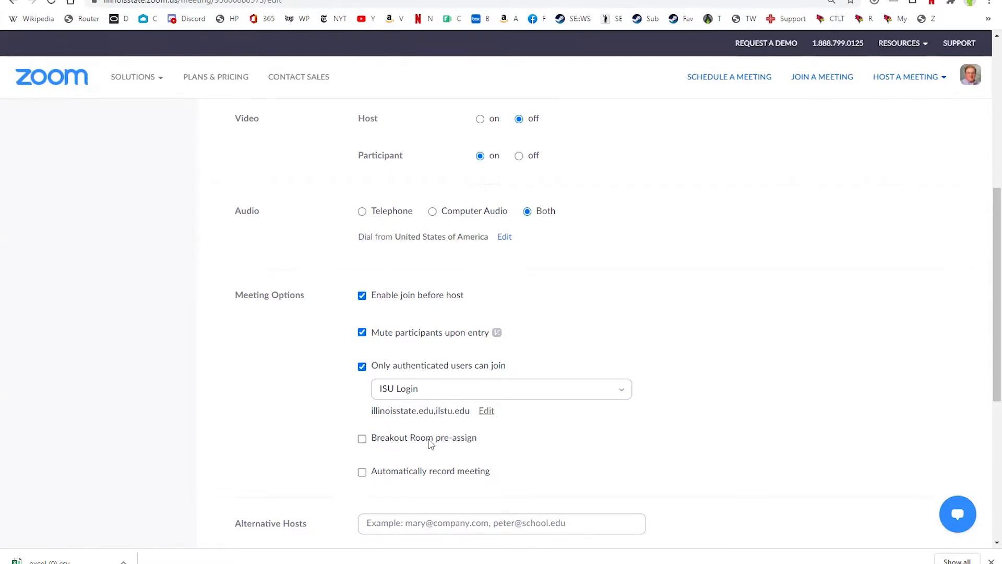
left_click(363, 439)
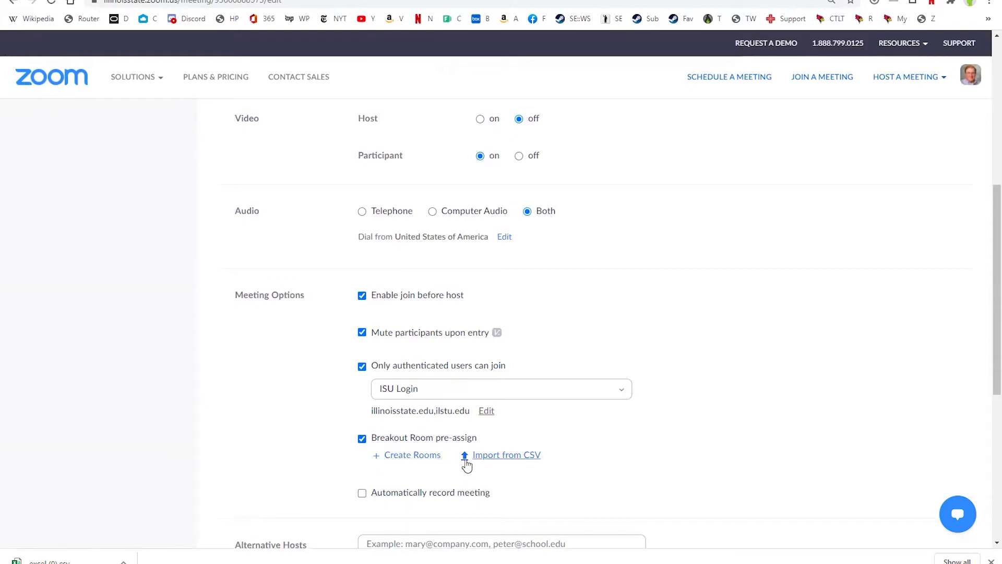
Start a manual room setup with Breakout Room 1, then cancel it unsaved
left_click(411, 456)
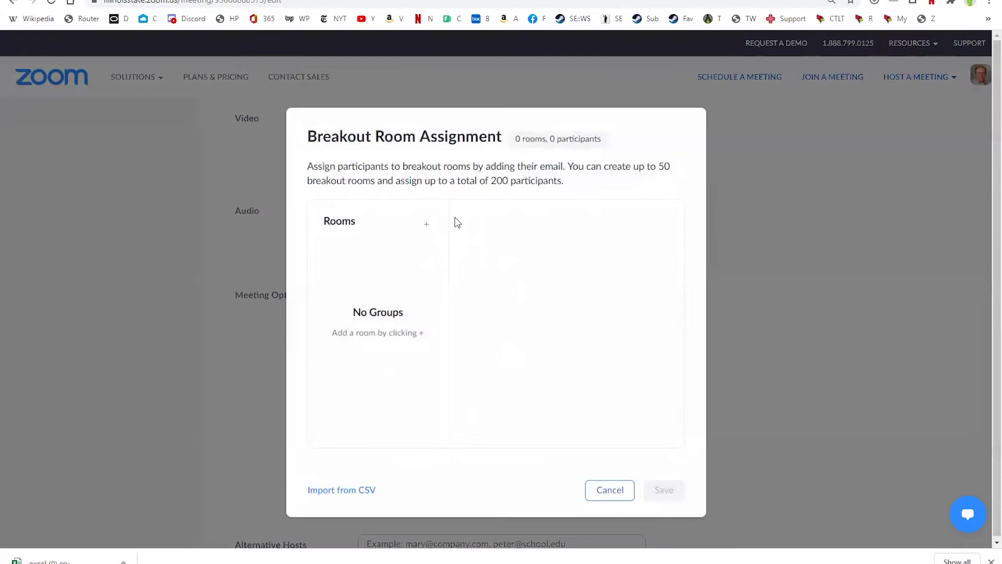
left_click(427, 224)
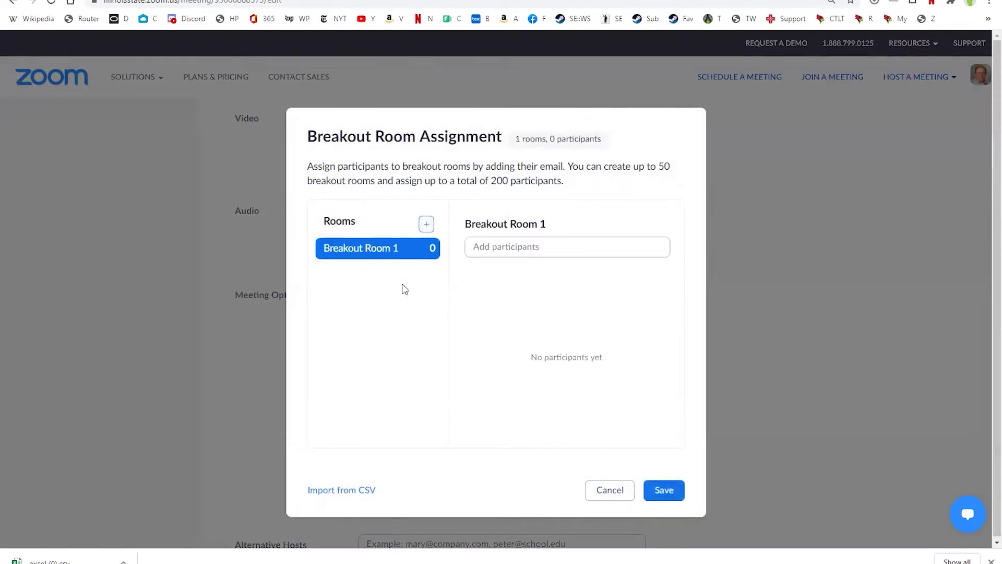
left_click(490, 247)
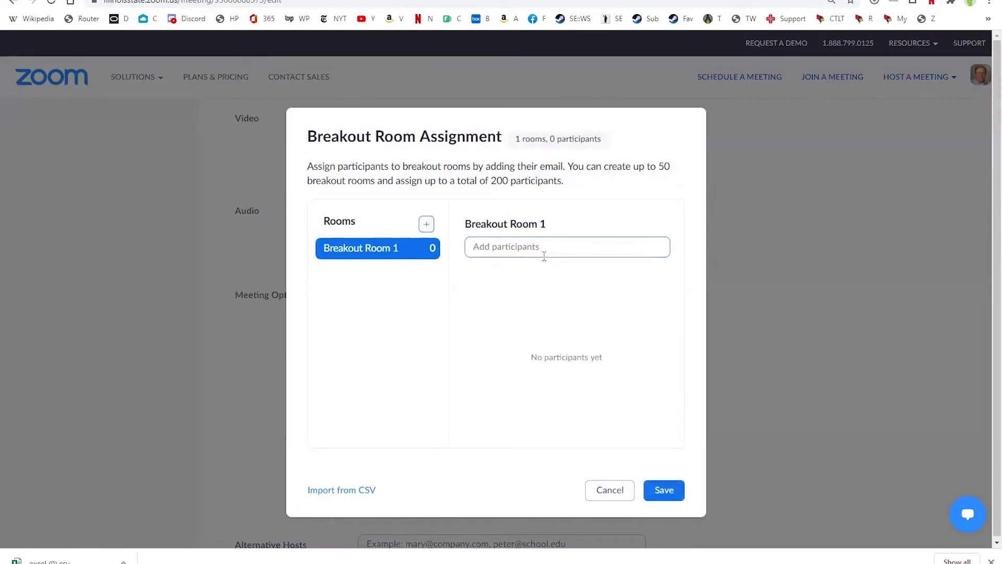
left_click(609, 490)
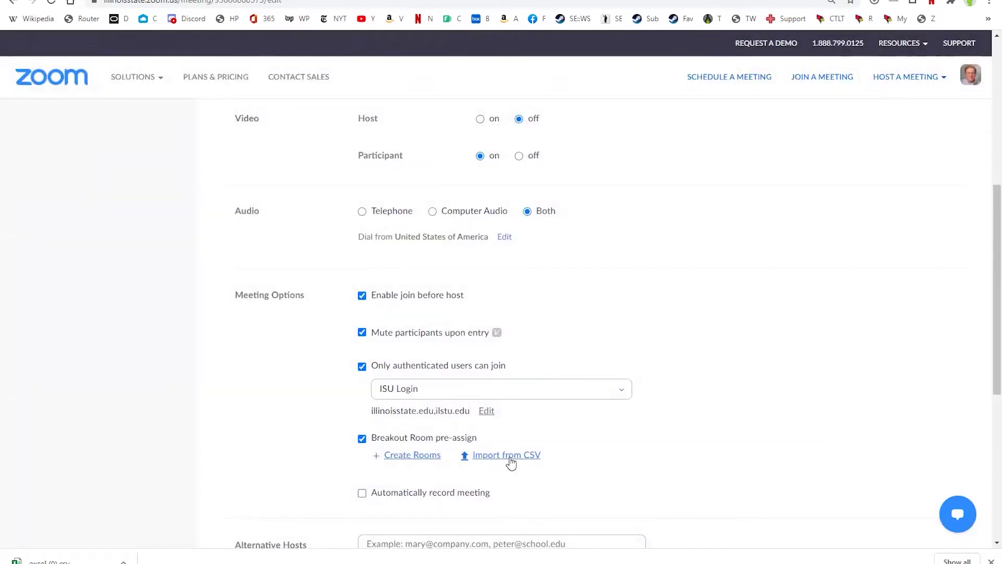
Download the Import from CSV template and open it in Excel, widening column A
left_click(515, 462)
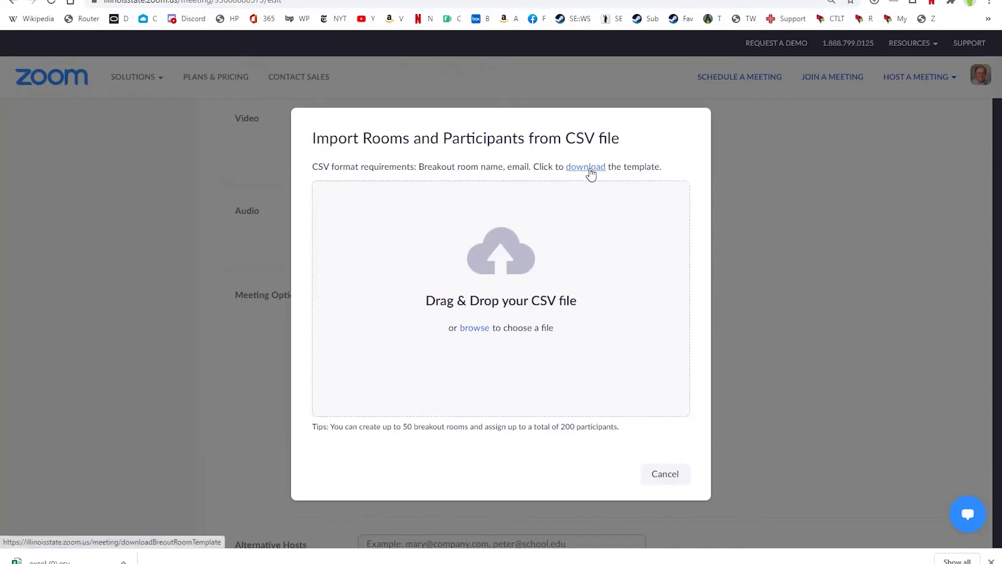
left_click(586, 167)
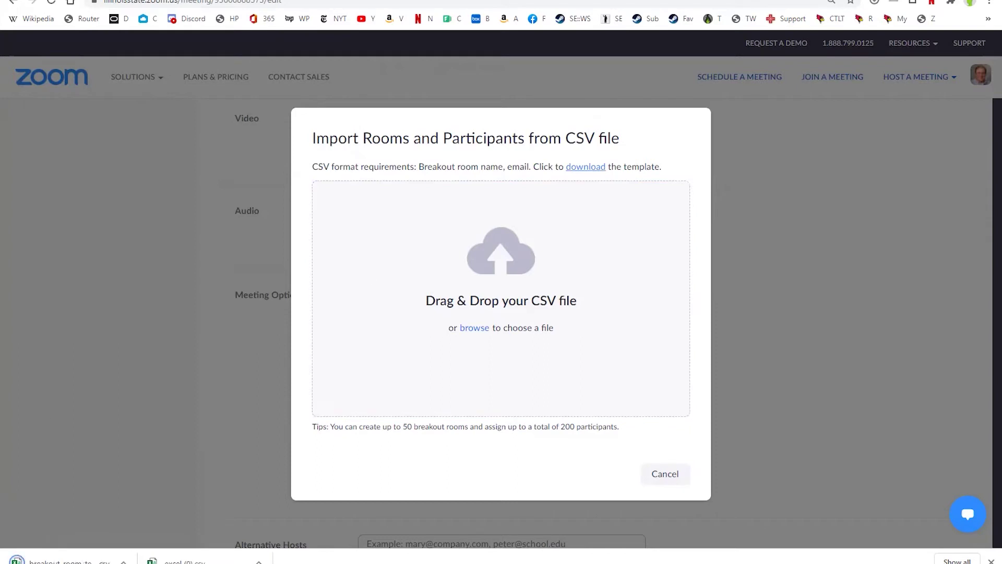
left_click(89, 560)
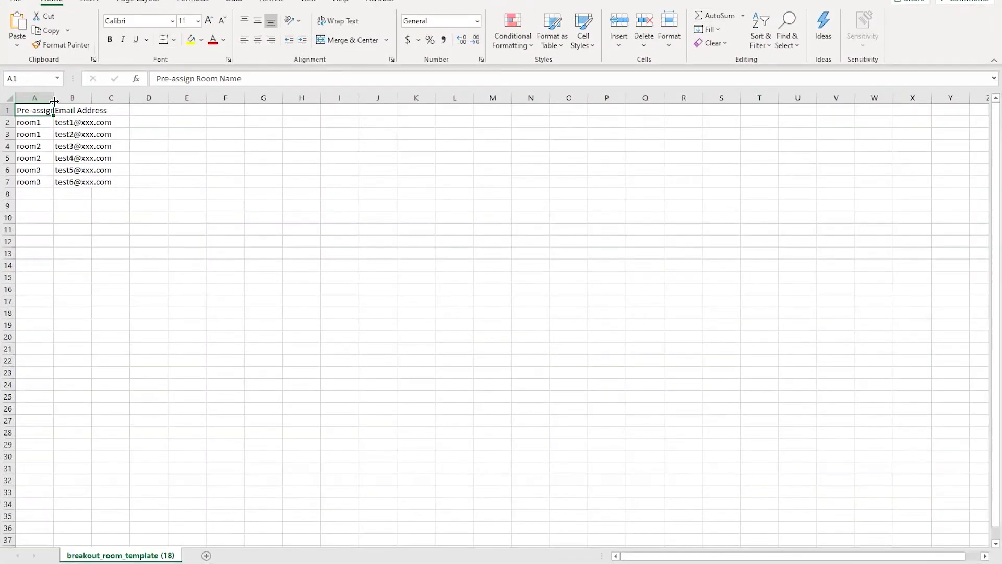
left_click_drag(53, 98, 236, 98)
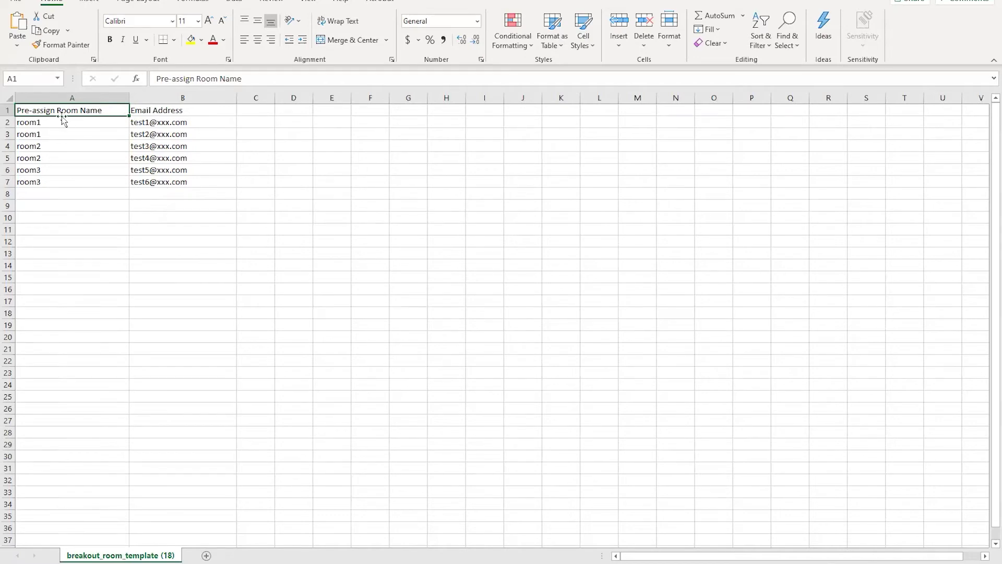
left_click(107, 113)
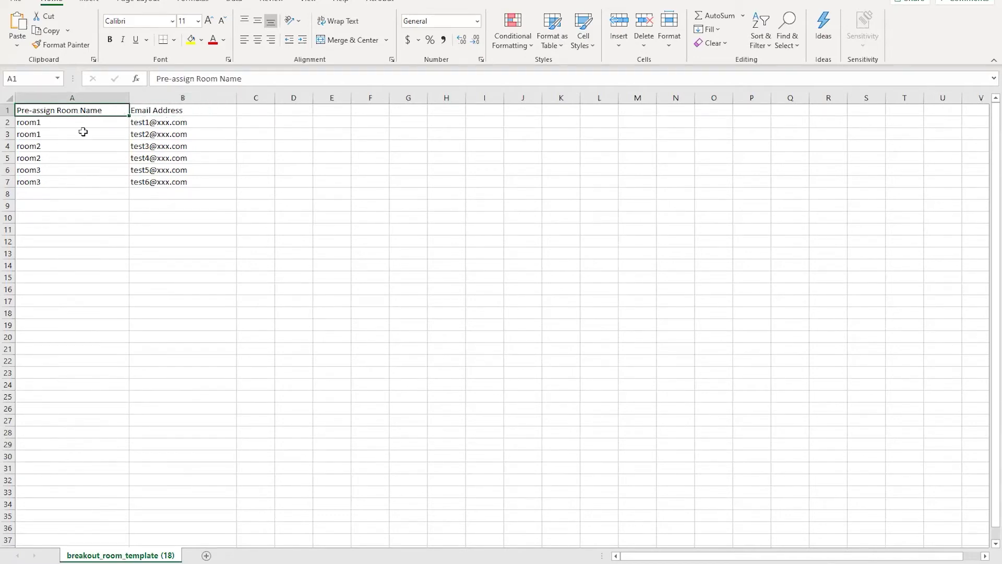
left_click(176, 109)
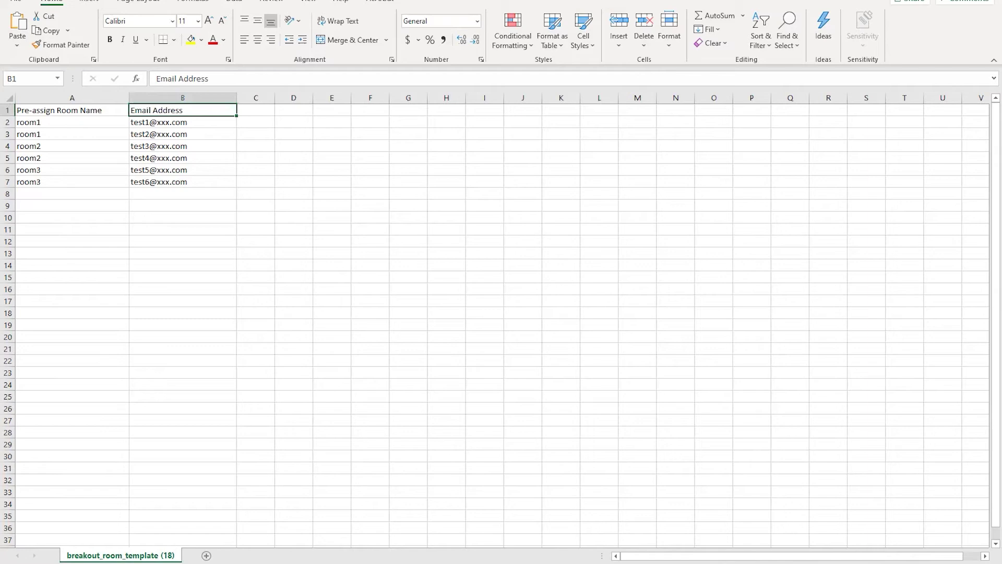
Copy the 20 student emails in A1:A20 from the email list workbook
key("alt+Tab")
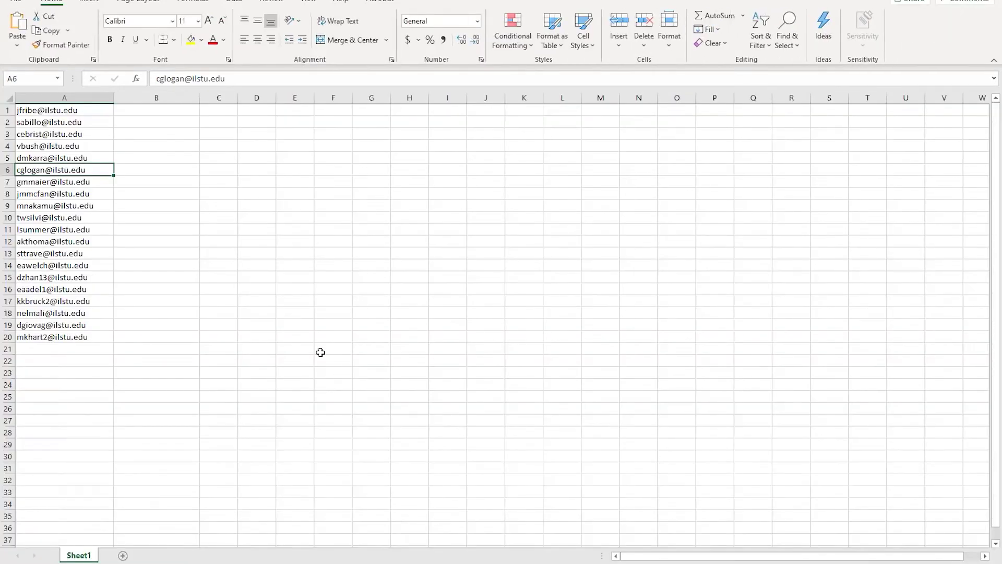
left_click(82, 111)
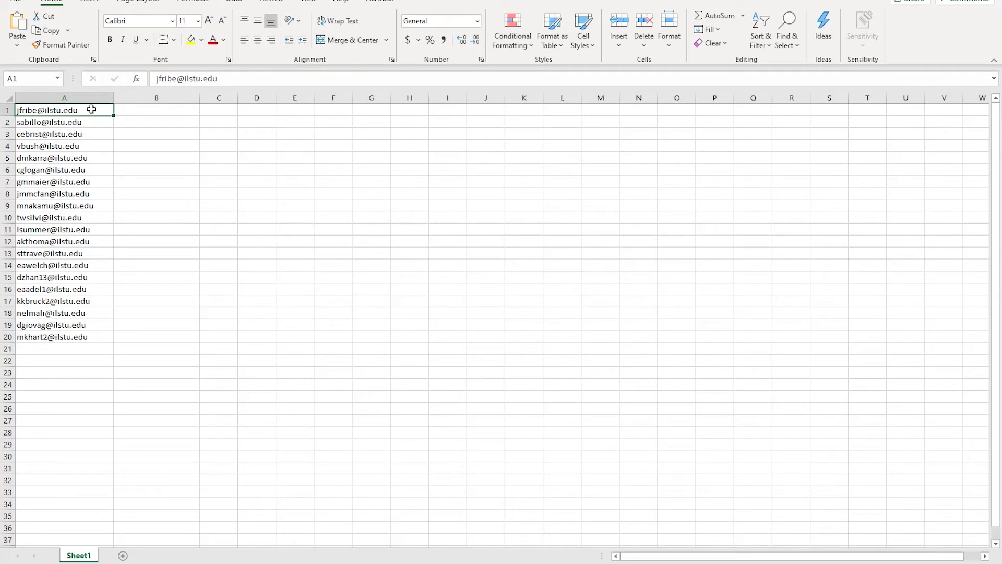
left_click_drag(91, 109, 83, 334)
right_click(84, 334)
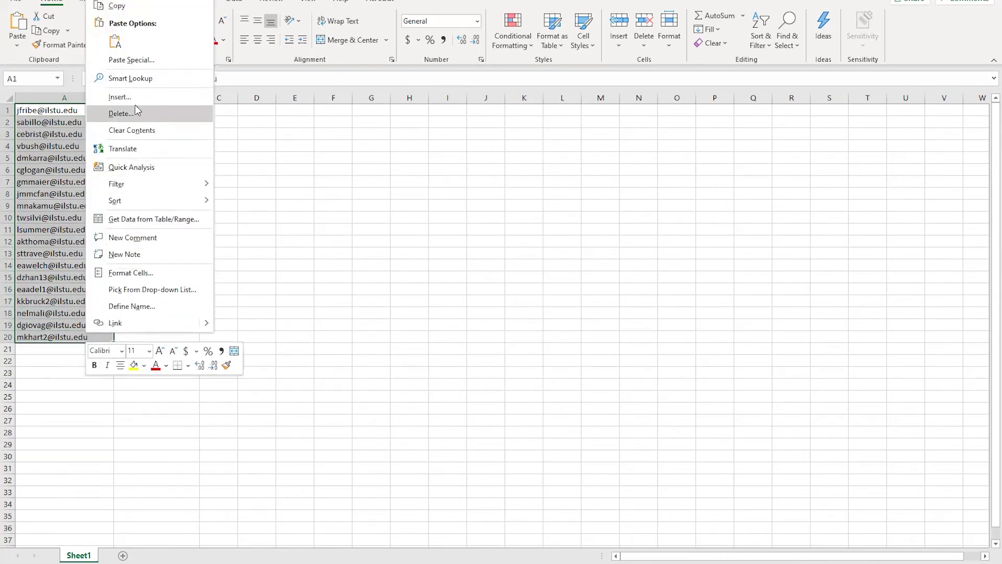
left_click(134, 7)
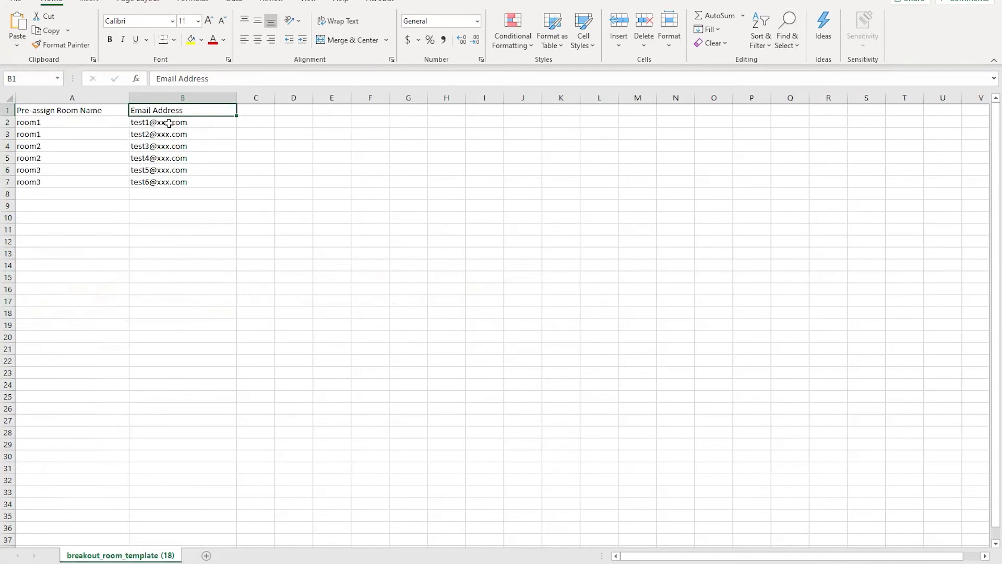
Paste the student emails over the template's test emails starting at B2
left_click(168, 122)
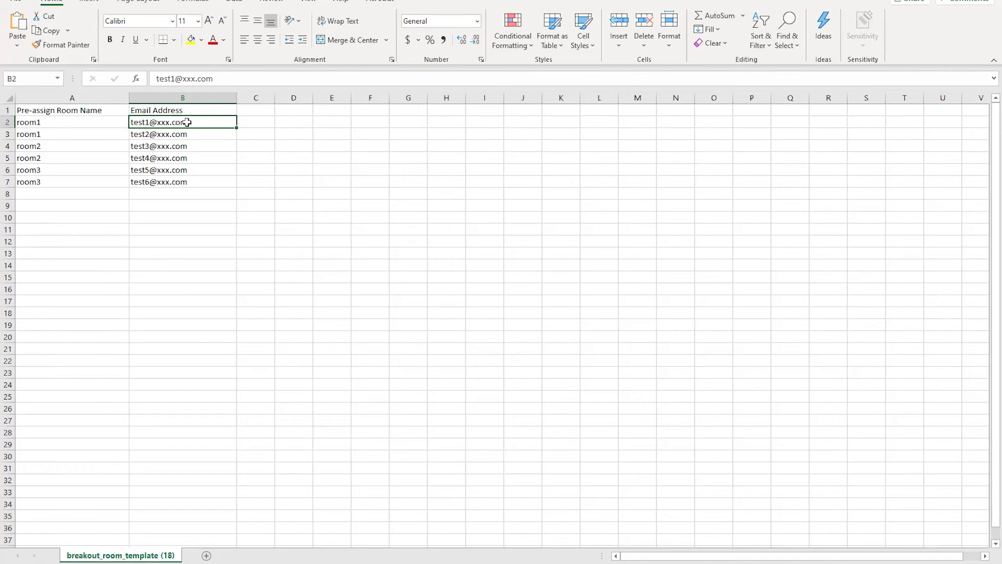
left_click_drag(187, 122, 188, 202)
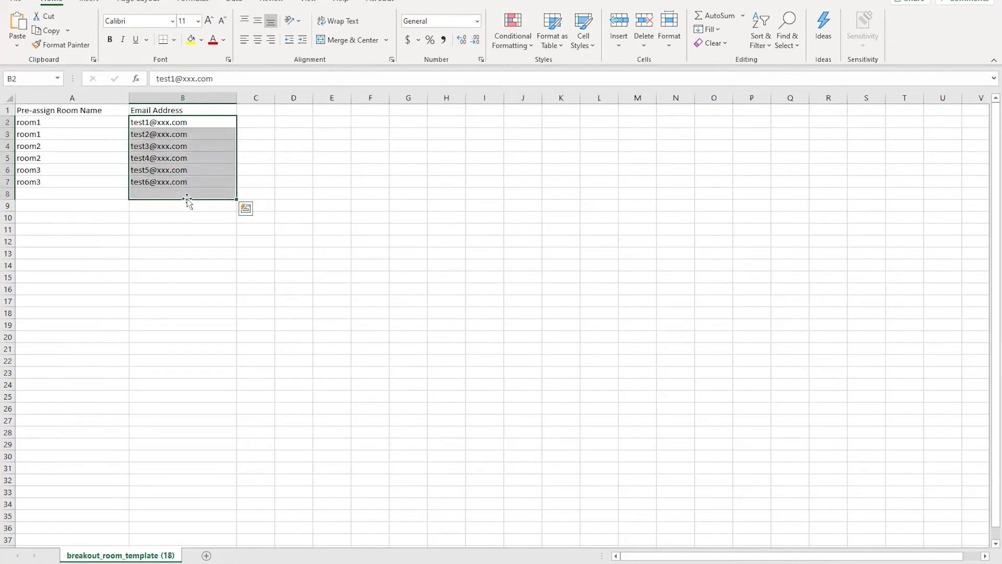
key("ctrl+v")
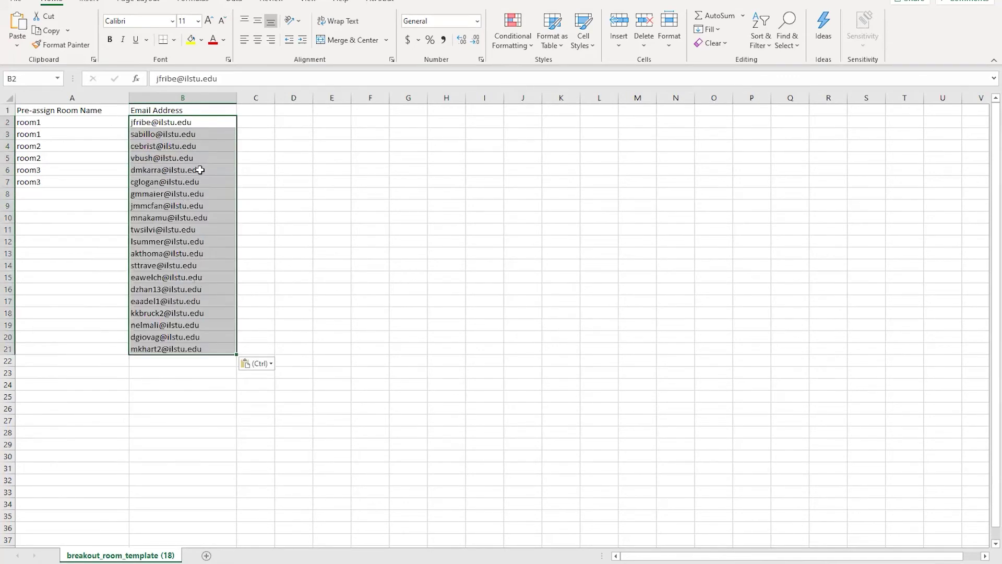
left_click(199, 170)
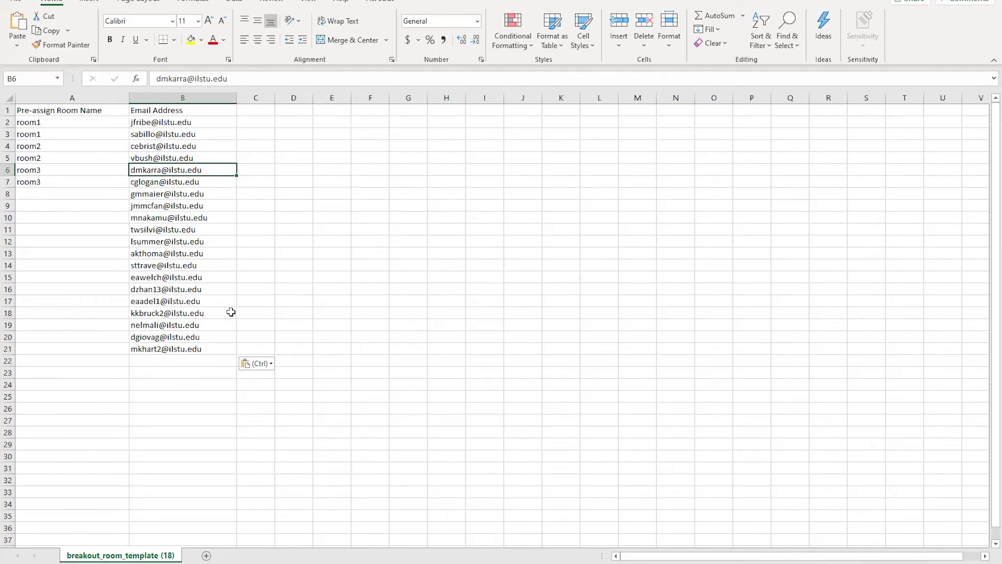
Relabel A4–A5 as room1 and A6–A7 as room2
left_click(53, 124)
left_click(50, 136)
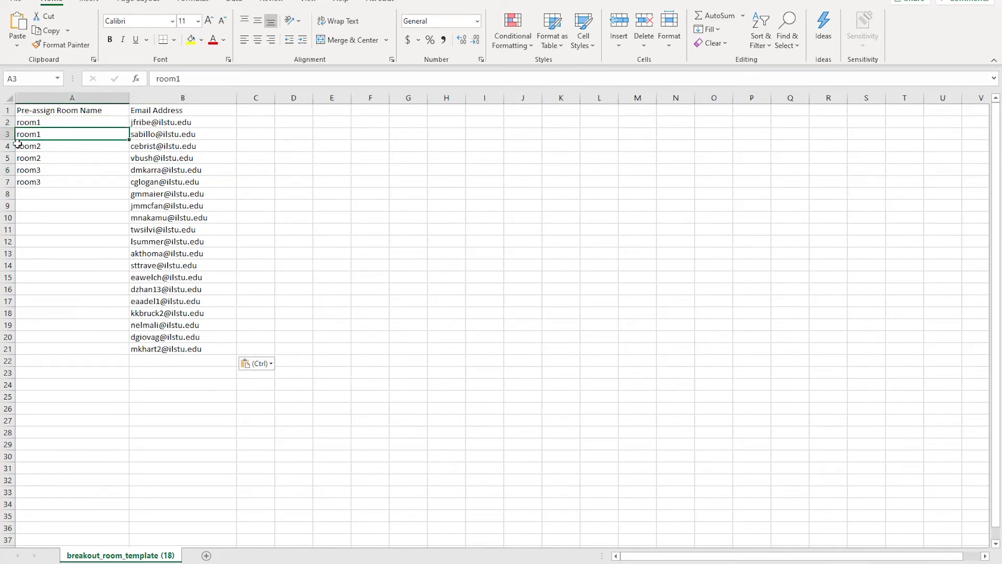
double_click(50, 147)
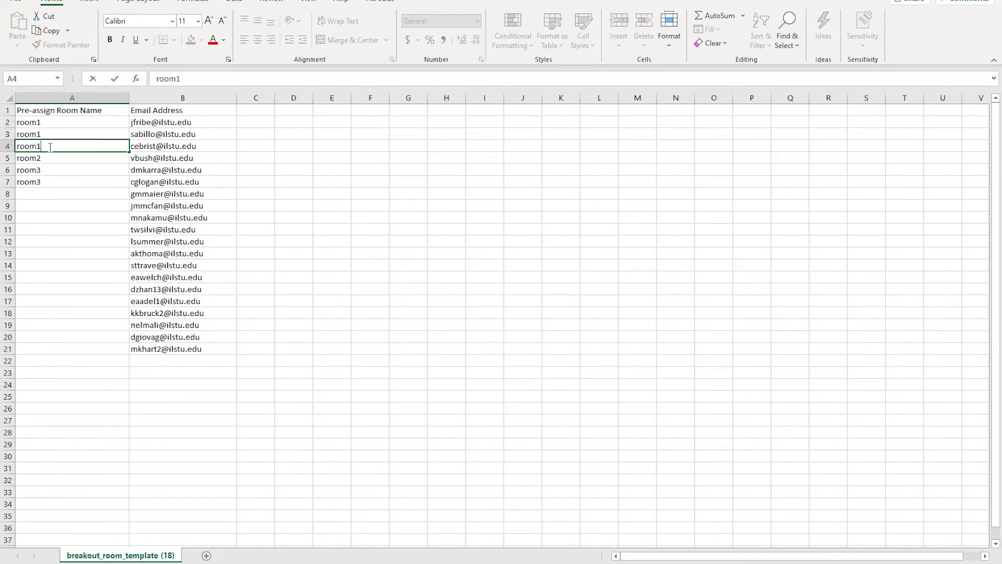
double_click(54, 158)
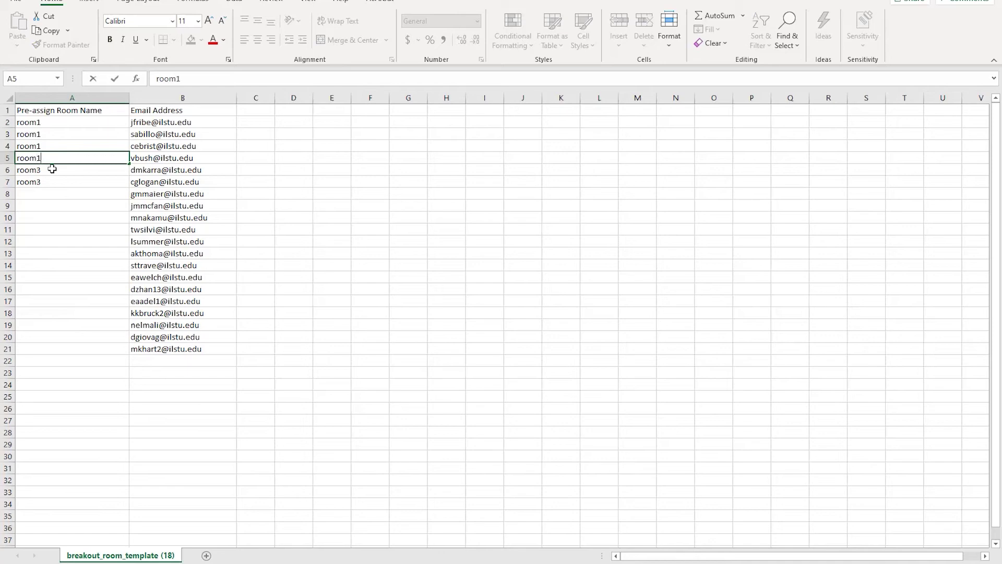
left_click(53, 167)
double_click(54, 169)
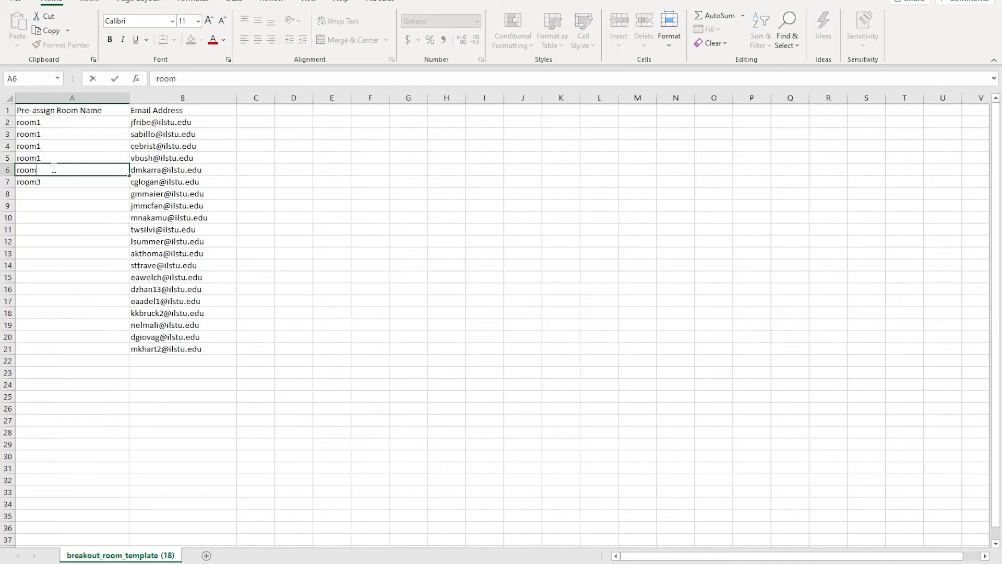
left_click(45, 178)
double_click(48, 178)
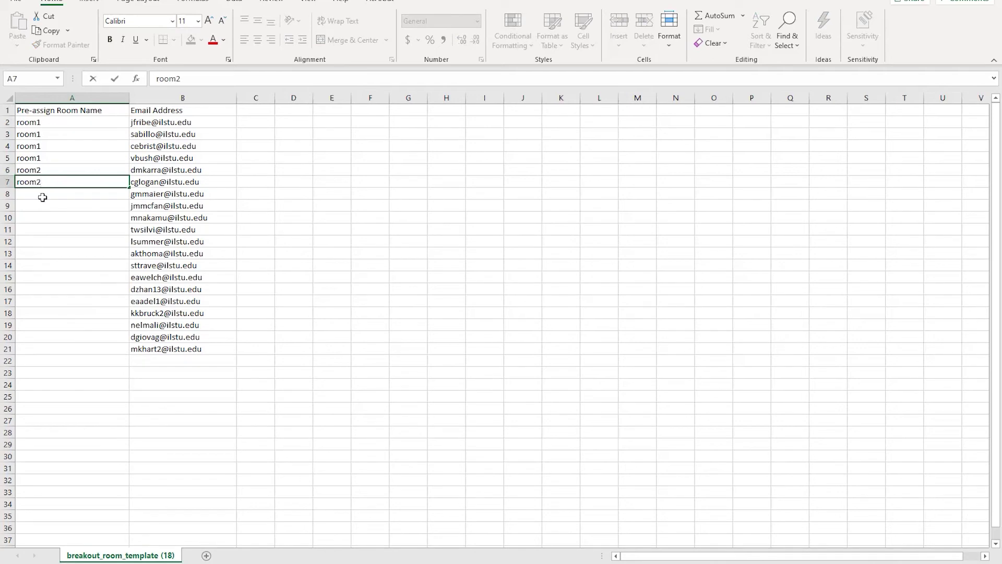
left_click(43, 197)
Copy room2 from A7 down into A8, A9 and A10
left_click(39, 180)
key("ctrl+c")
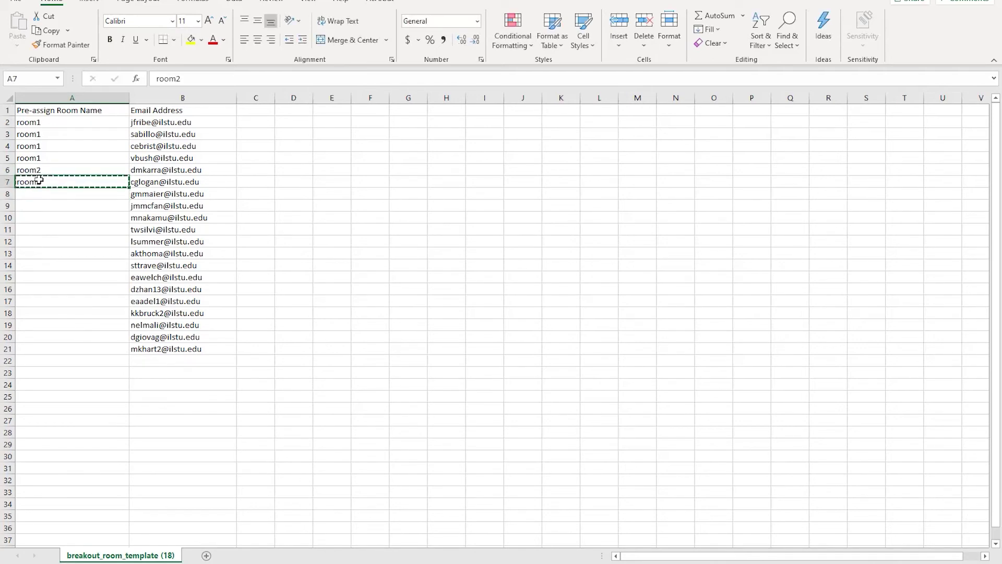
left_click(39, 193)
key("ctrl+v")
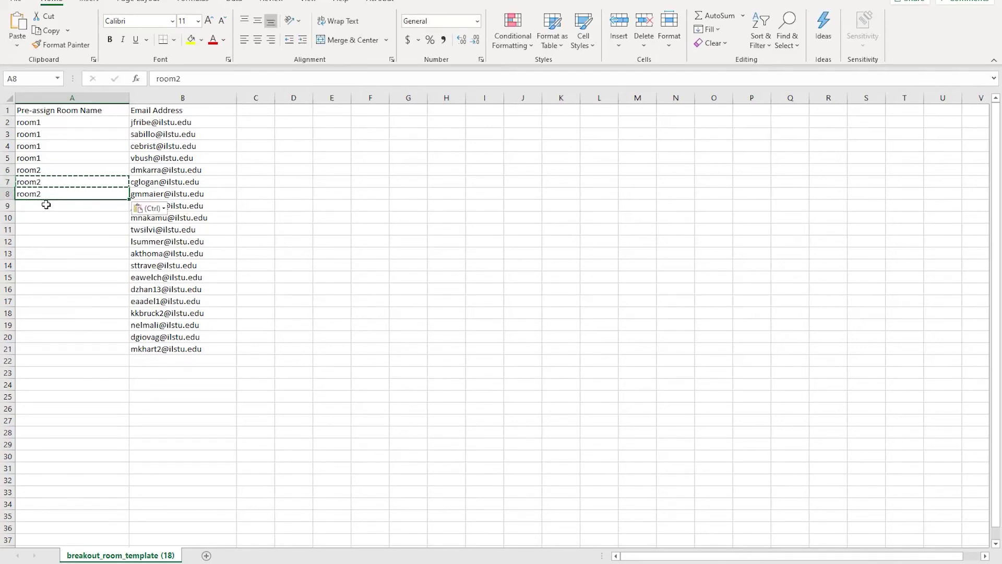
left_click(44, 205)
key("ctrl+v")
left_click(50, 216)
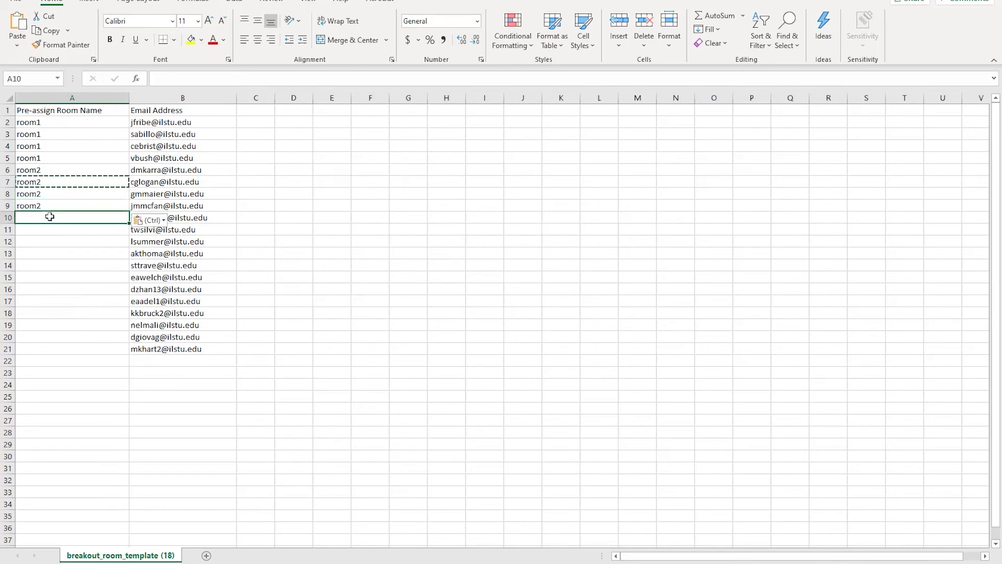
key("ctrl+v")
Change A10 to room3 and paste room3 into A11 through A14
double_click(50, 217)
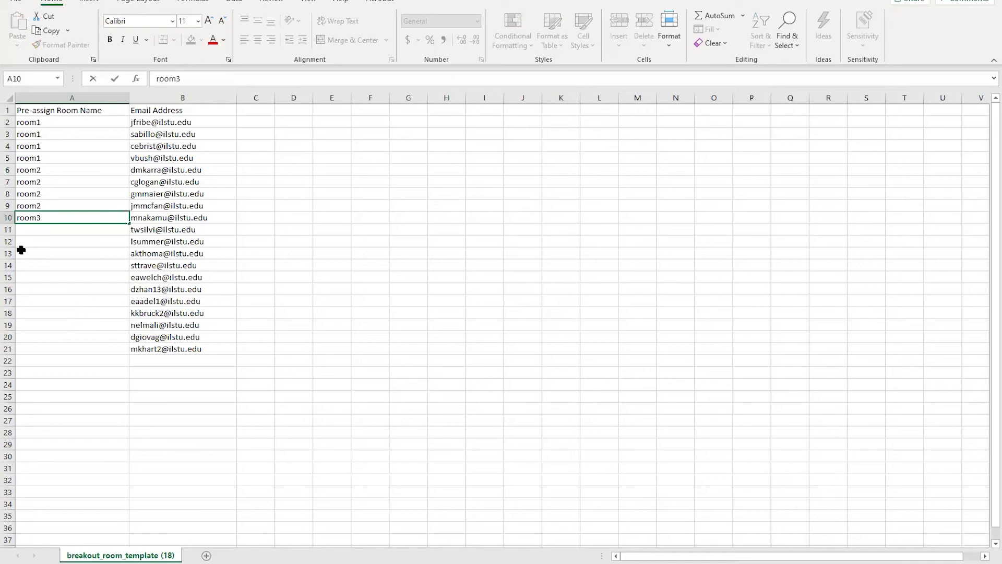
type("3")
key("Return")
left_click(33, 218)
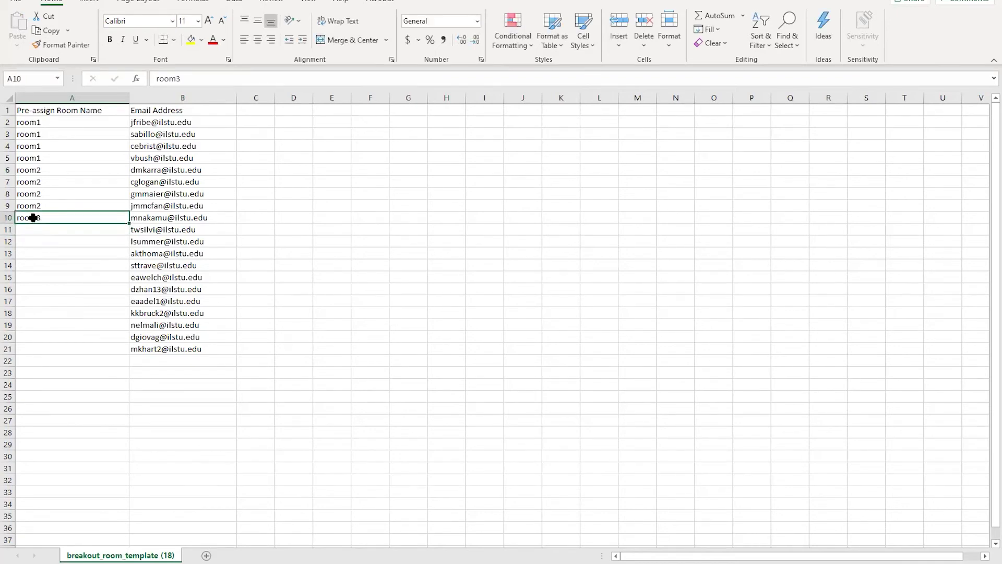
key("ctrl+c")
left_click(44, 228)
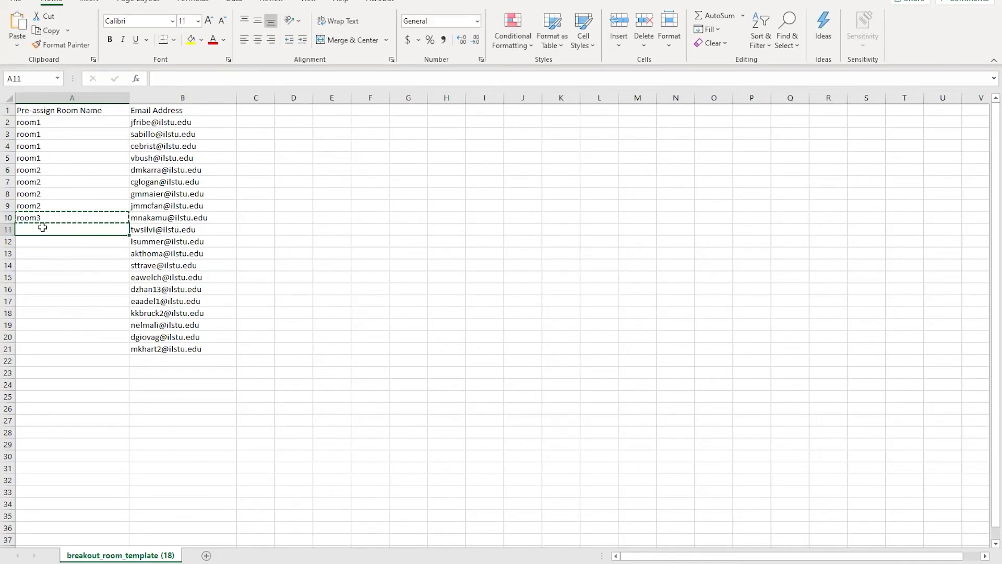
key("ctrl+v")
left_click(44, 238)
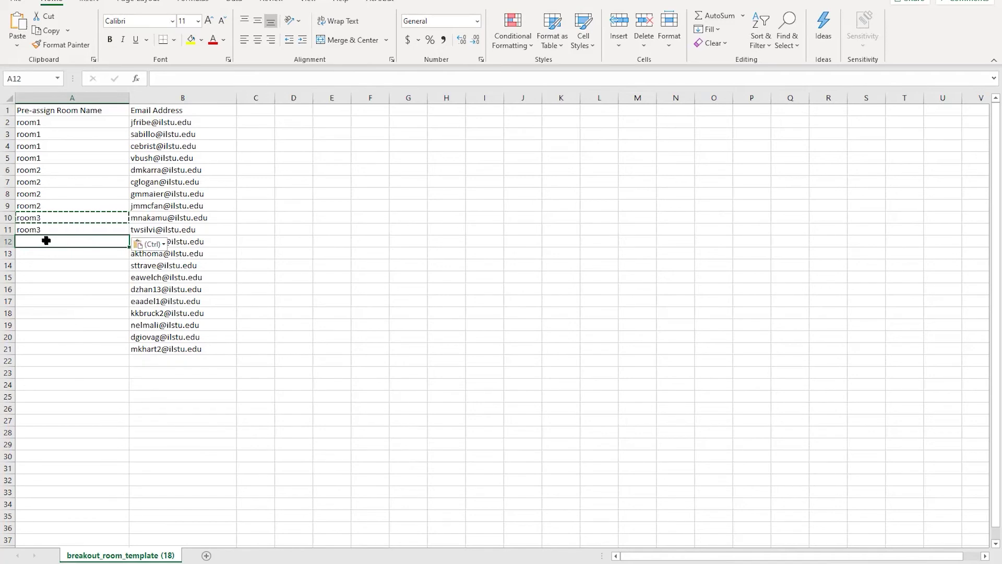
key("ctrl+v")
left_click(47, 253)
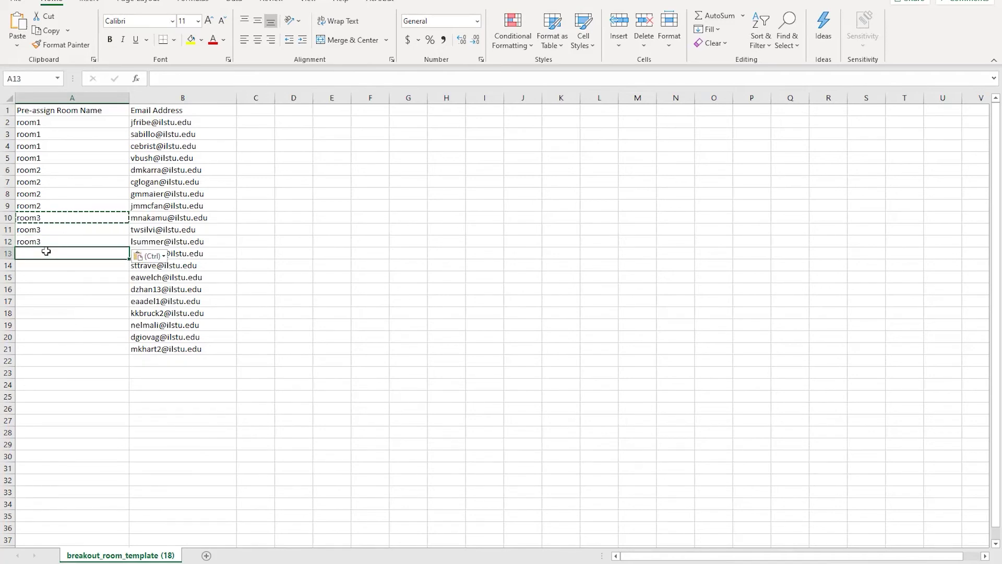
key("ctrl+v")
left_click(52, 262)
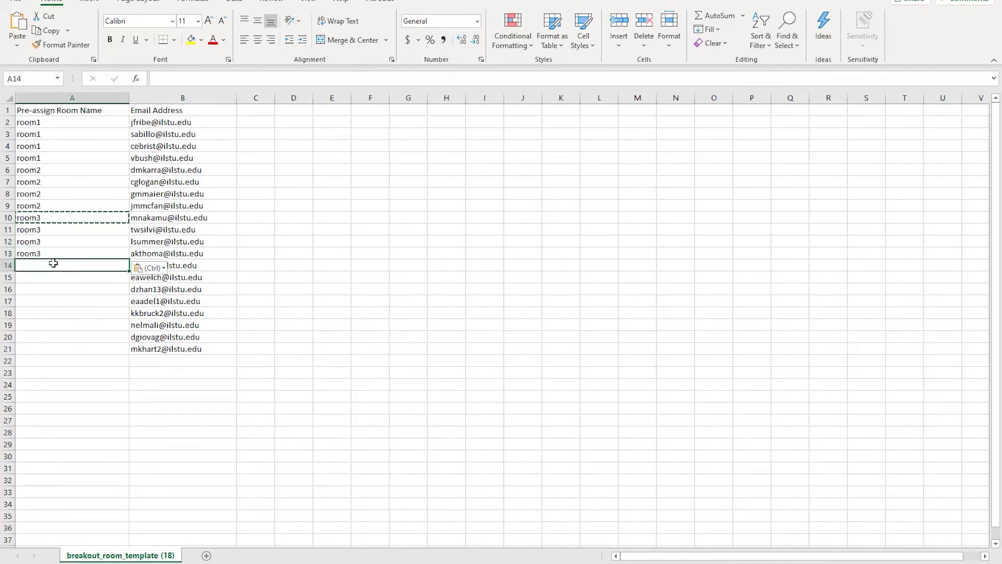
key("ctrl+v")
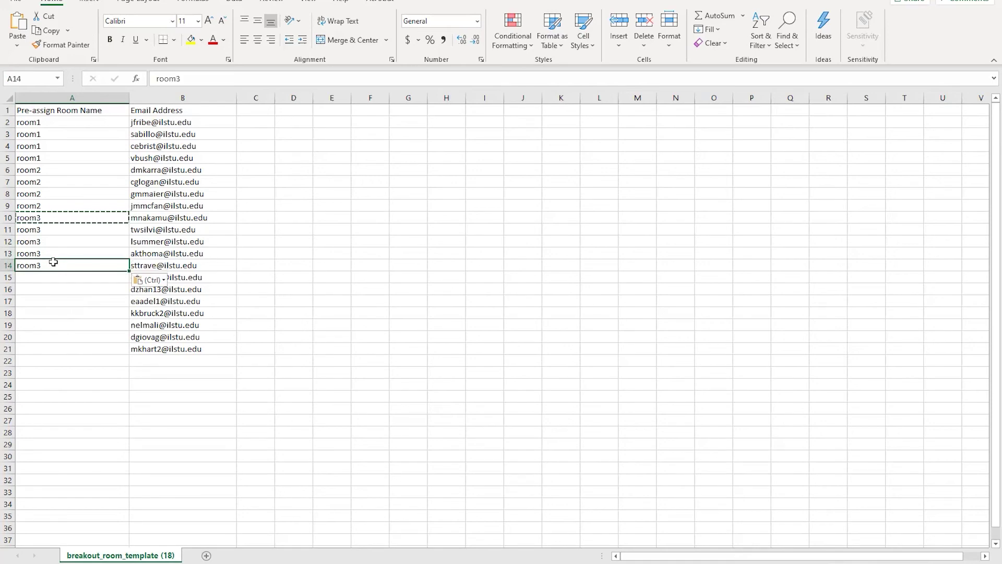
Change A14 to room4 and paste room4 into A15 through A18
double_click(53, 263)
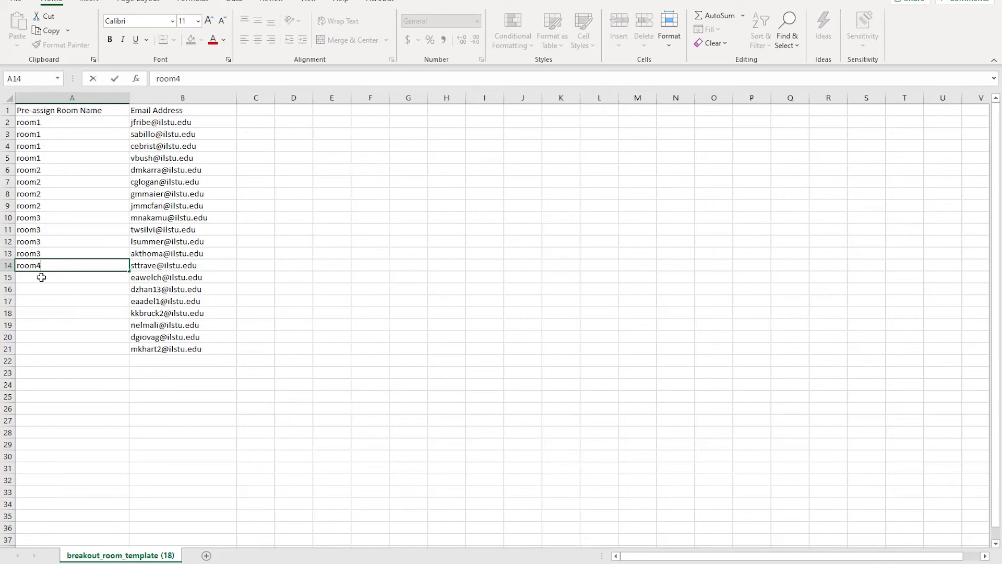
type("4")
key("Return")
left_click(38, 264)
key("ctrl+c")
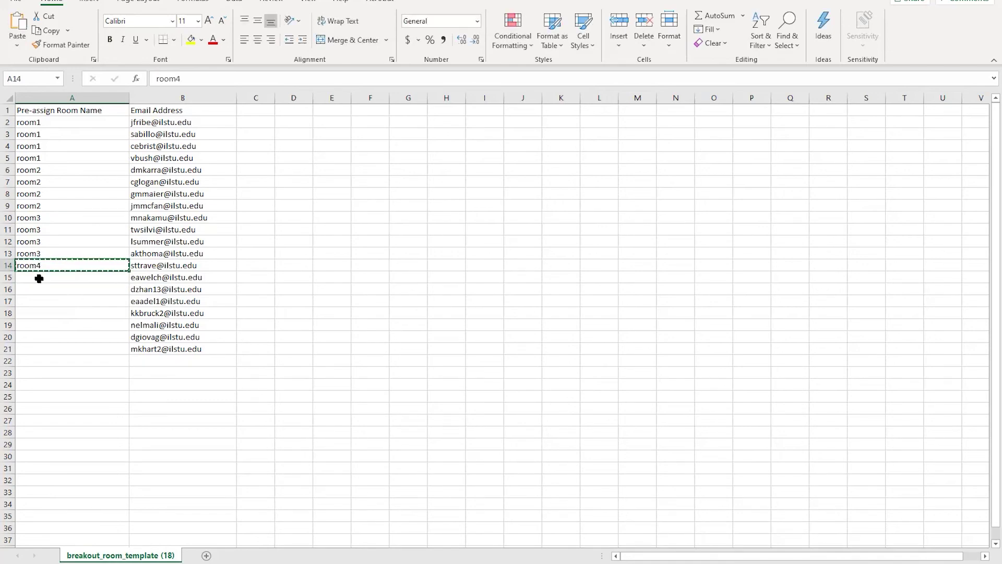
left_click(38, 275)
key("ctrl+v")
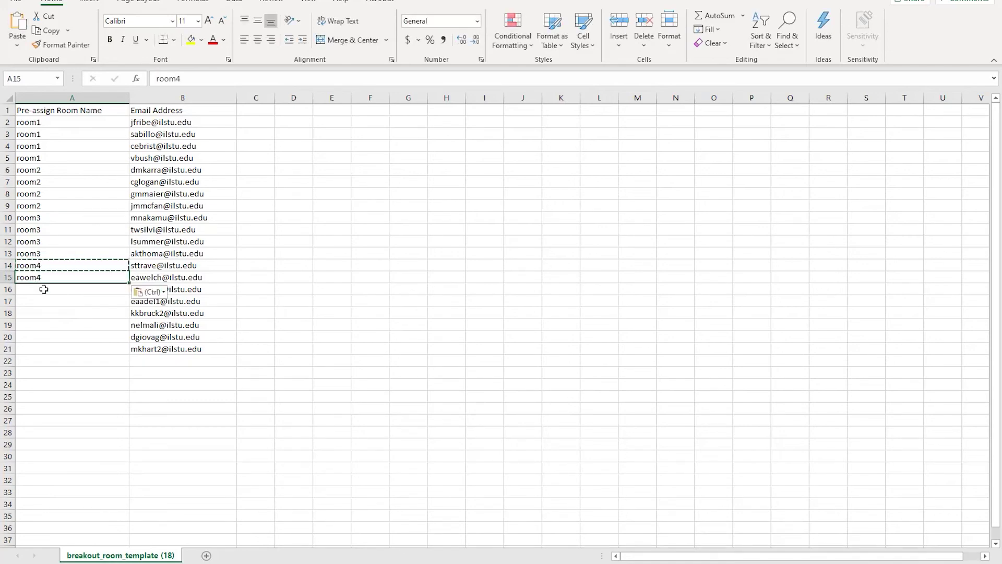
left_click(40, 287)
key("ctrl+v")
left_click(43, 300)
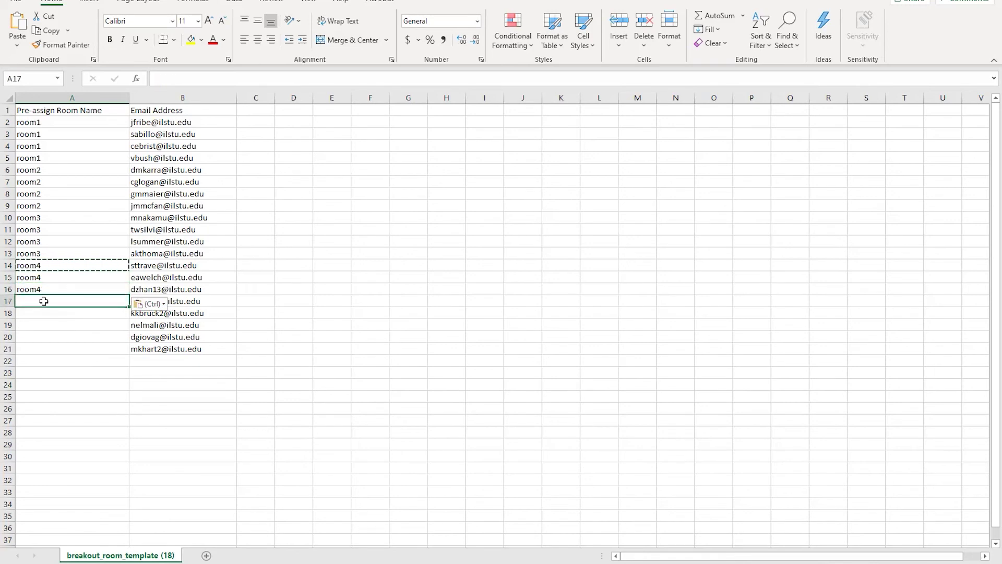
key("ctrl+v")
left_click(48, 315)
key("ctrl+v")
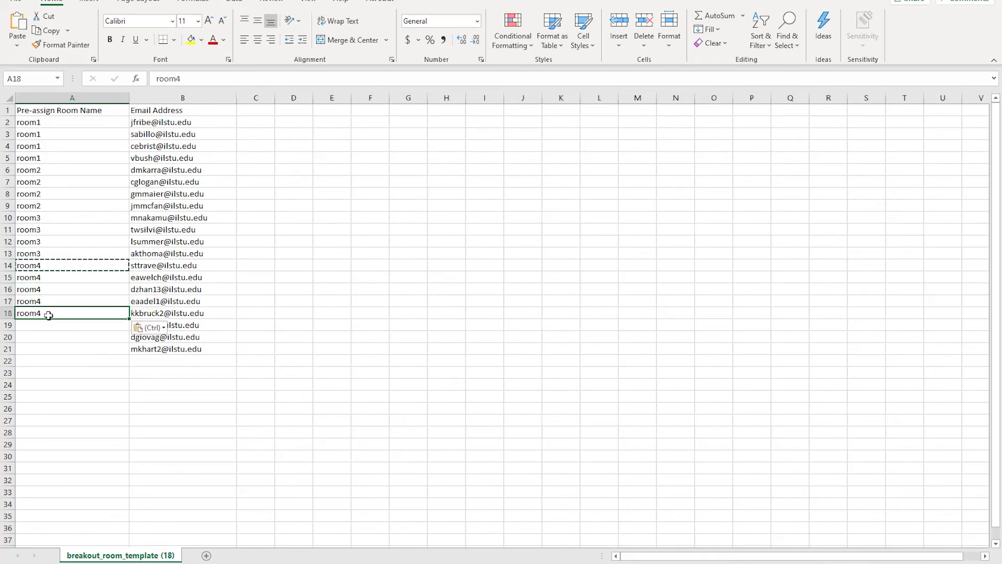
Change A18 to room5 and paste room5 into A20 and A21
double_click(51, 312)
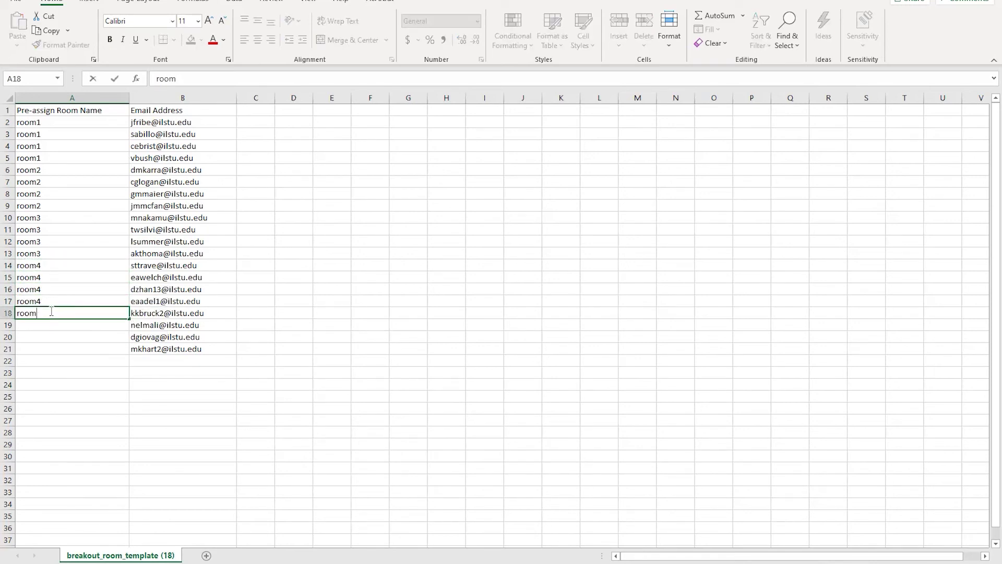
type("5")
key("Return")
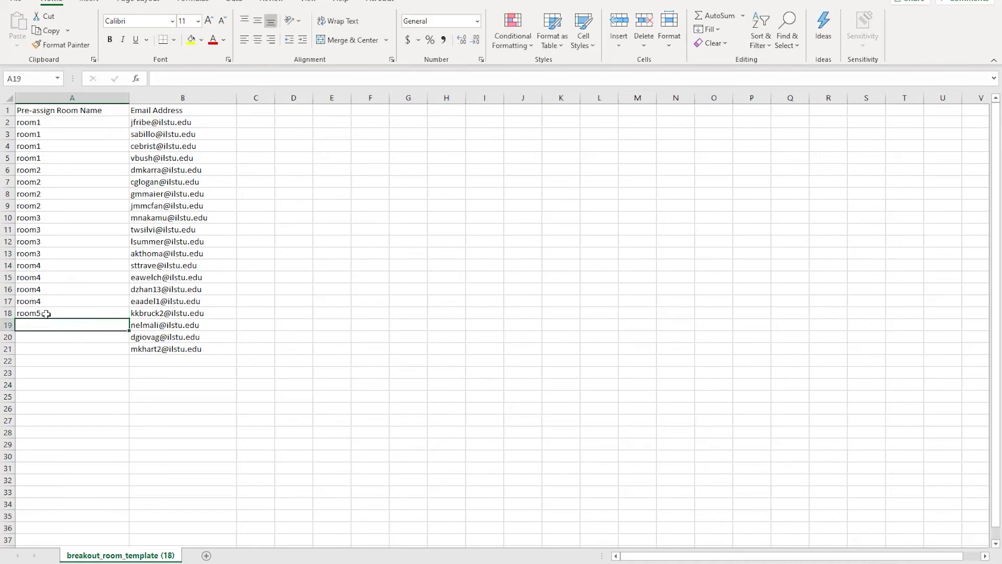
key("ctrl+c")
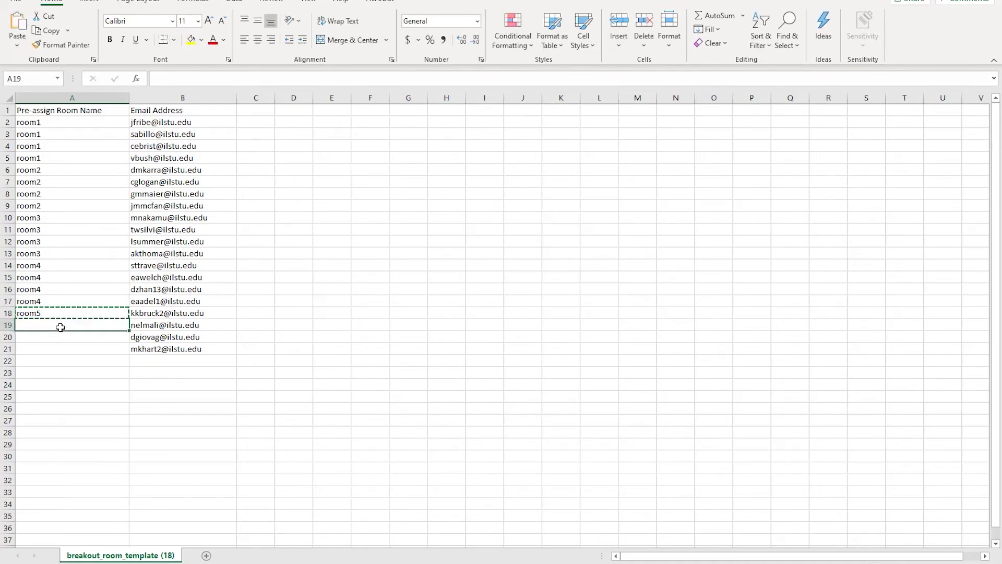
left_click(61, 339)
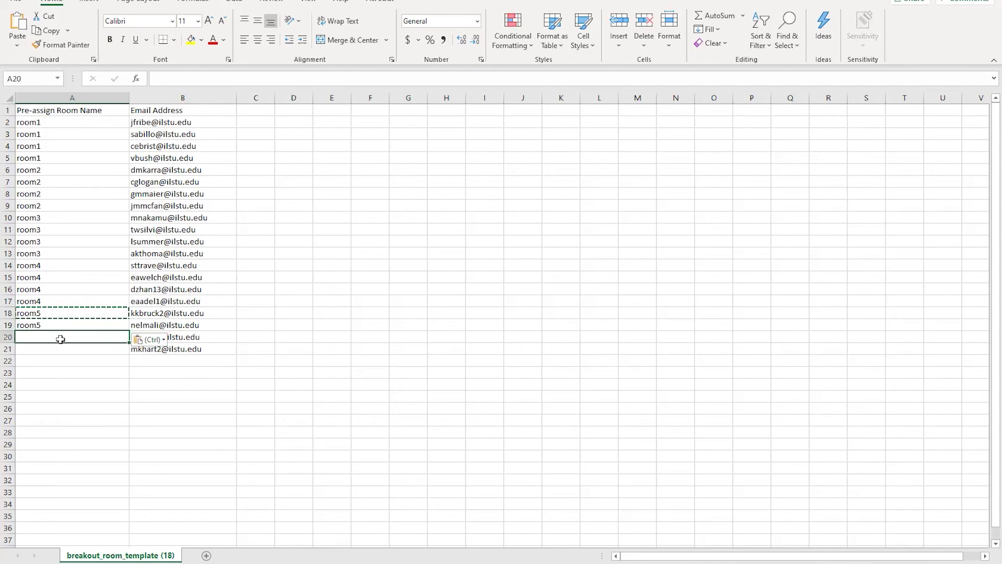
key("ctrl+v")
left_click(62, 351)
key("ctrl+v")
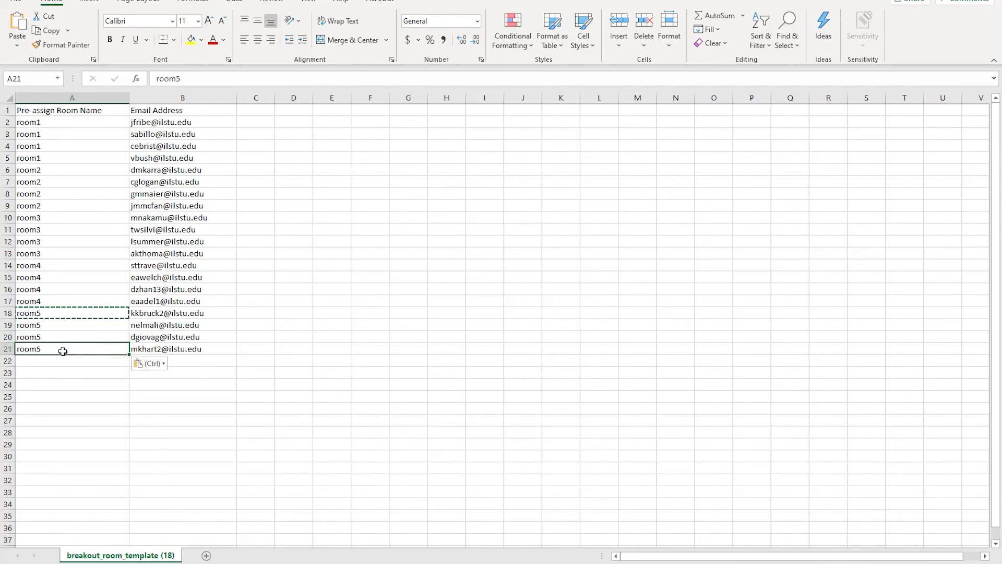
left_click(91, 398)
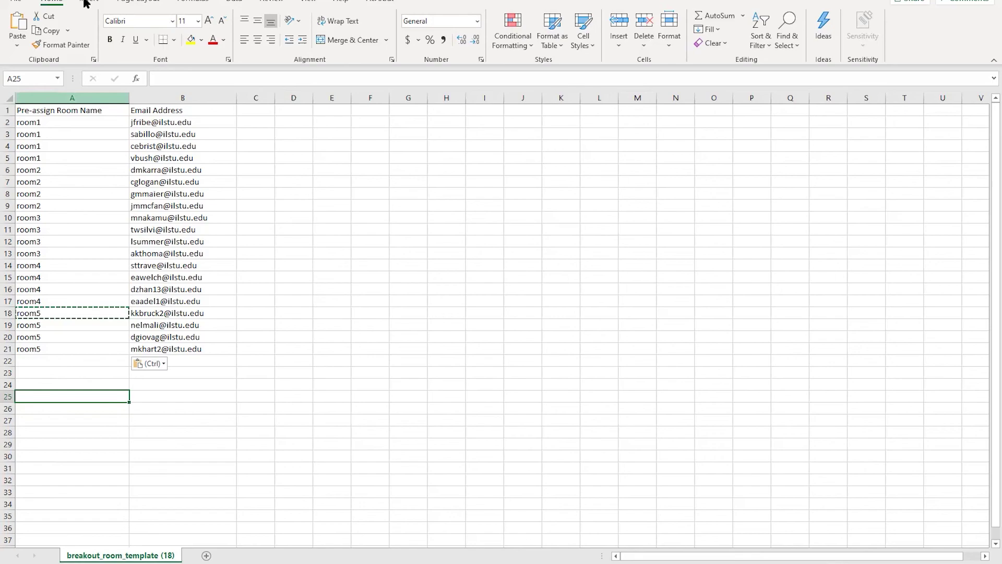
Save a copy of the sheet under the new name breakout_room_test
left_click(14, 4)
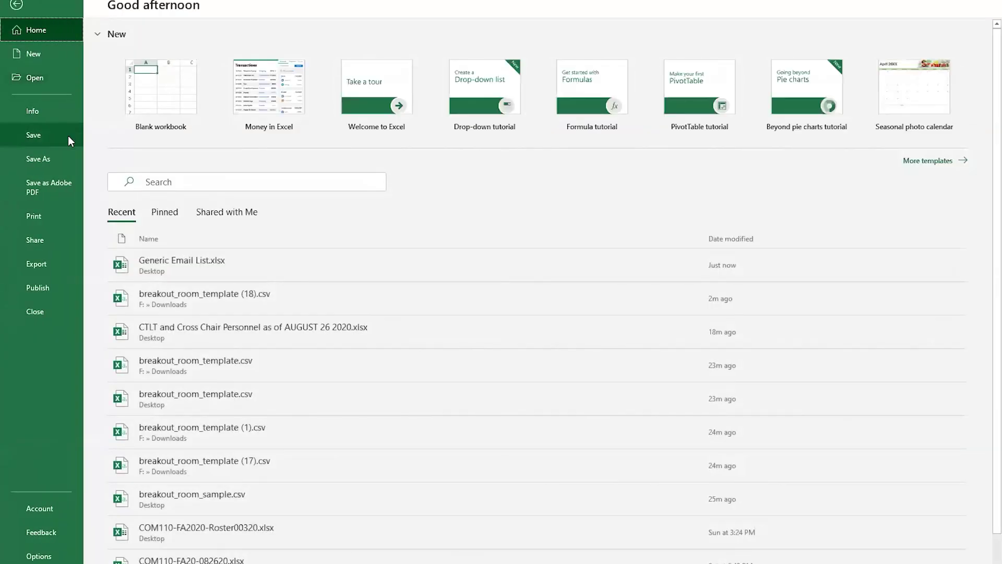
left_click(46, 158)
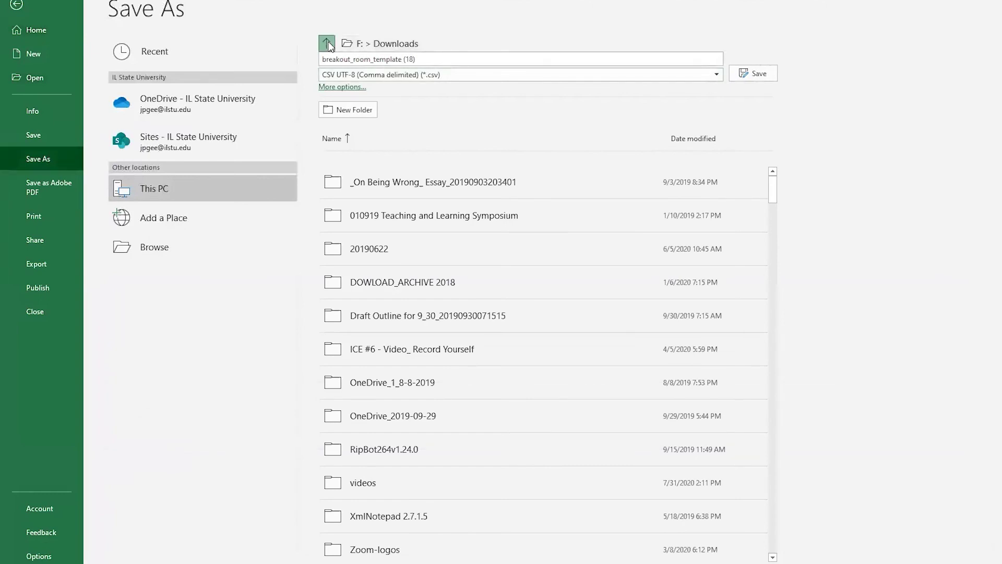
left_click(327, 43)
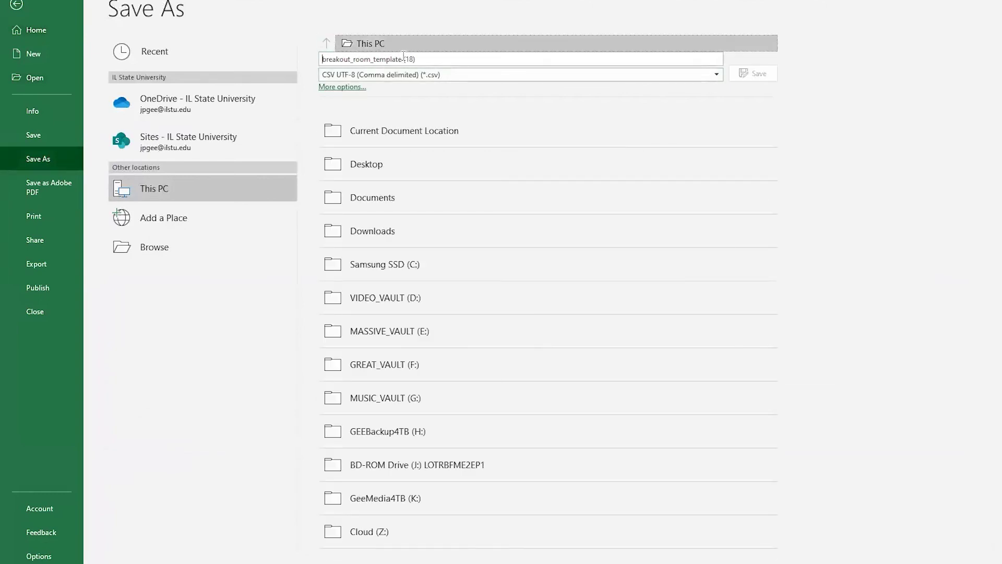
left_click(449, 58)
left_click(450, 58)
left_click_drag(450, 58, 379, 56)
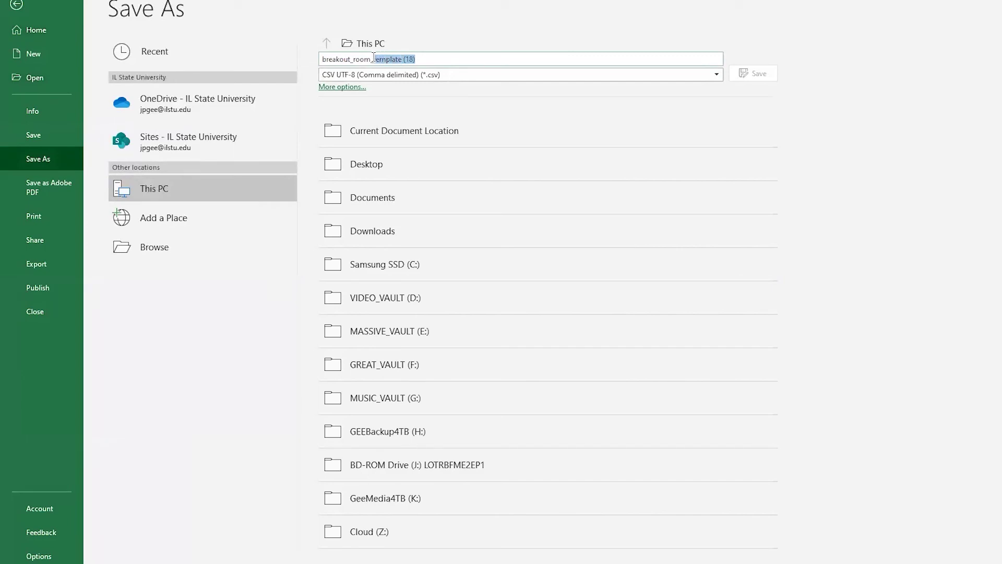
type("test")
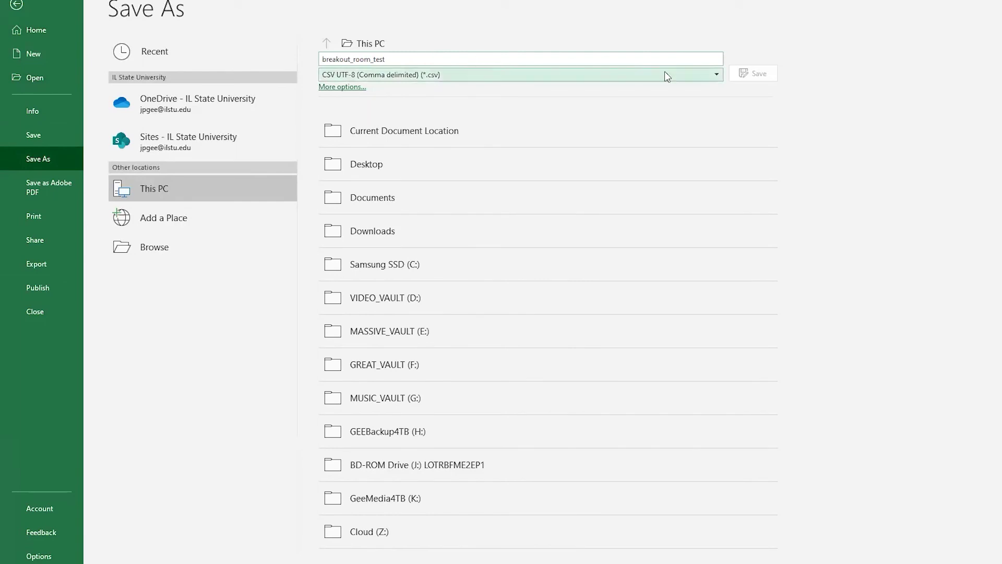
Place the file on the Desktop in CSV UTF-8 (Comma delimited) format and save
left_click(391, 166)
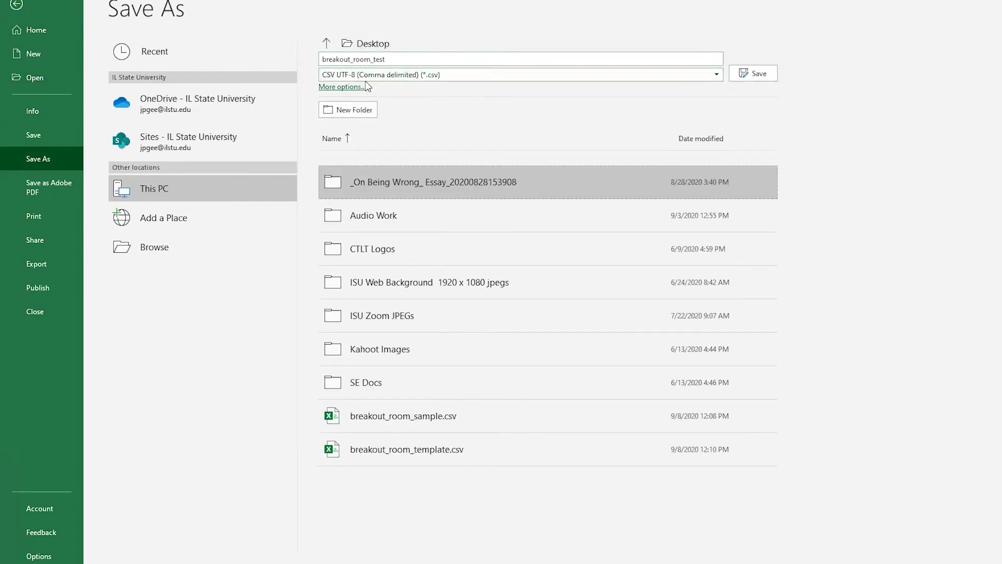
left_click(461, 78)
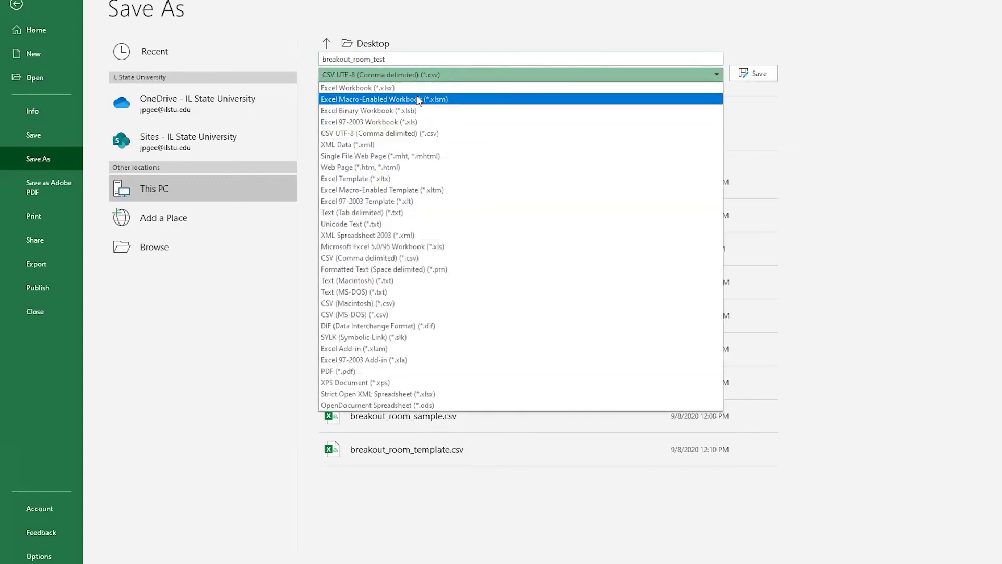
left_click(526, 11)
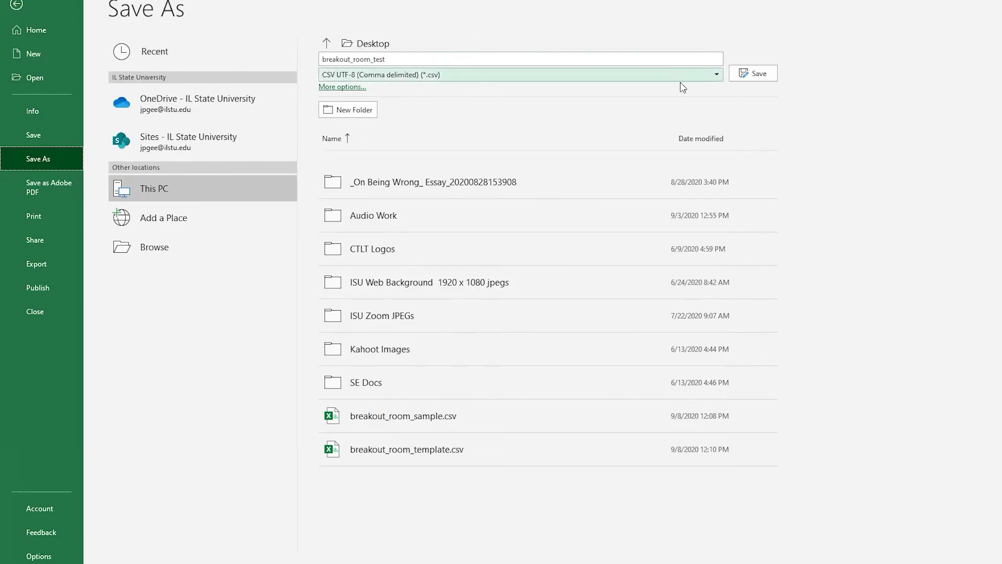
left_click(743, 74)
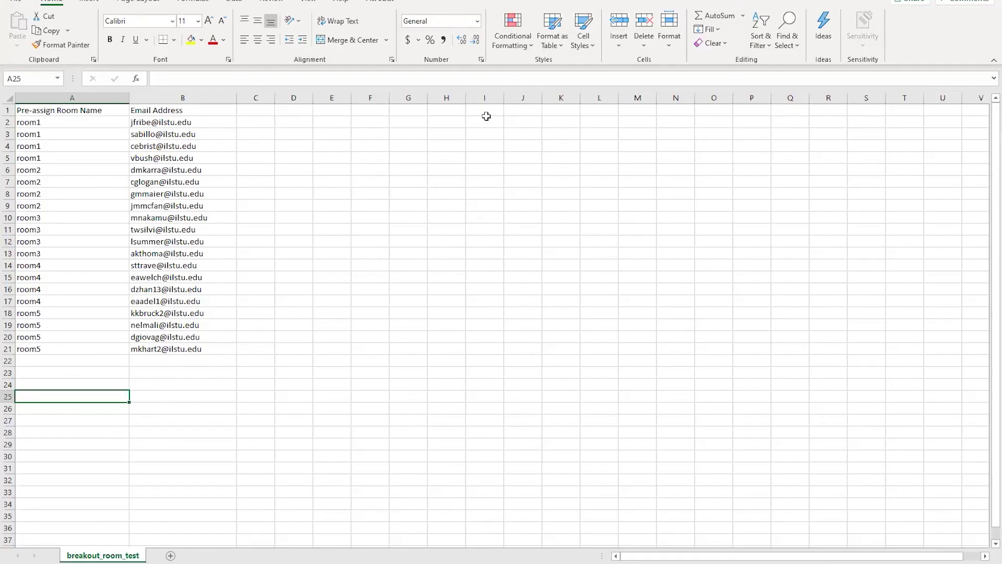
Import breakout_room_test.csv and review the participants in room1 through room5
key("alt+Tab")
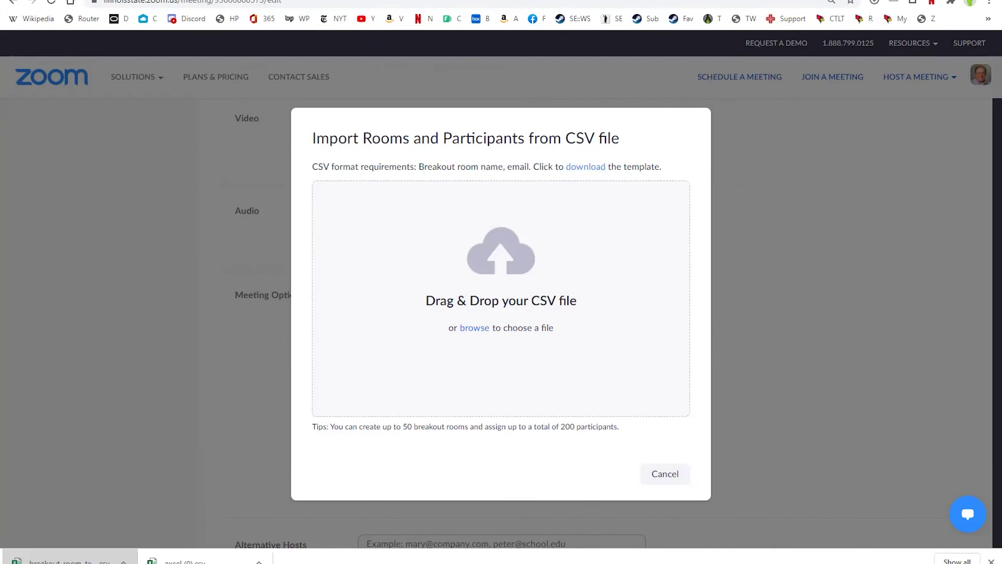
left_click_drag(635, 255, 542, 269)
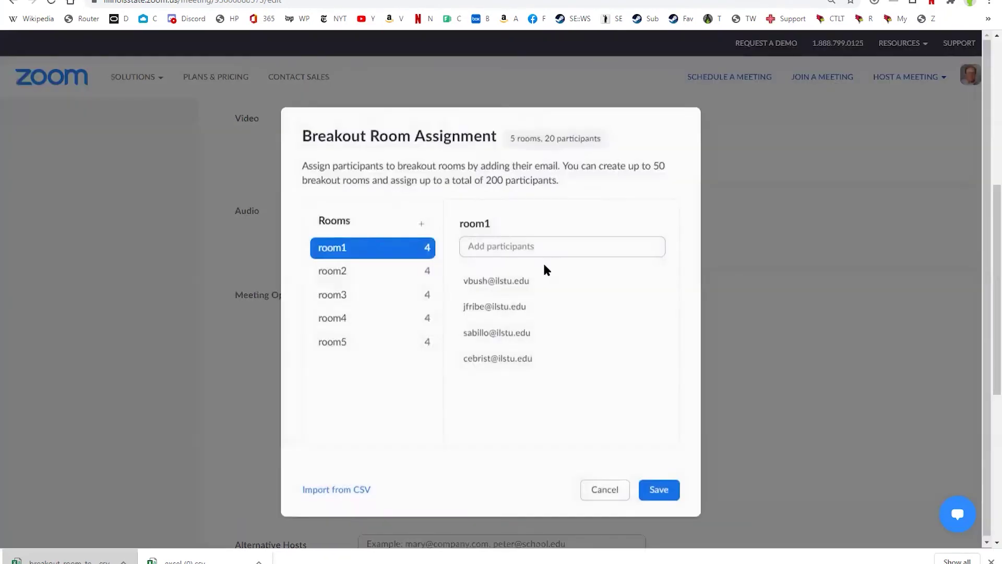
left_click(347, 271)
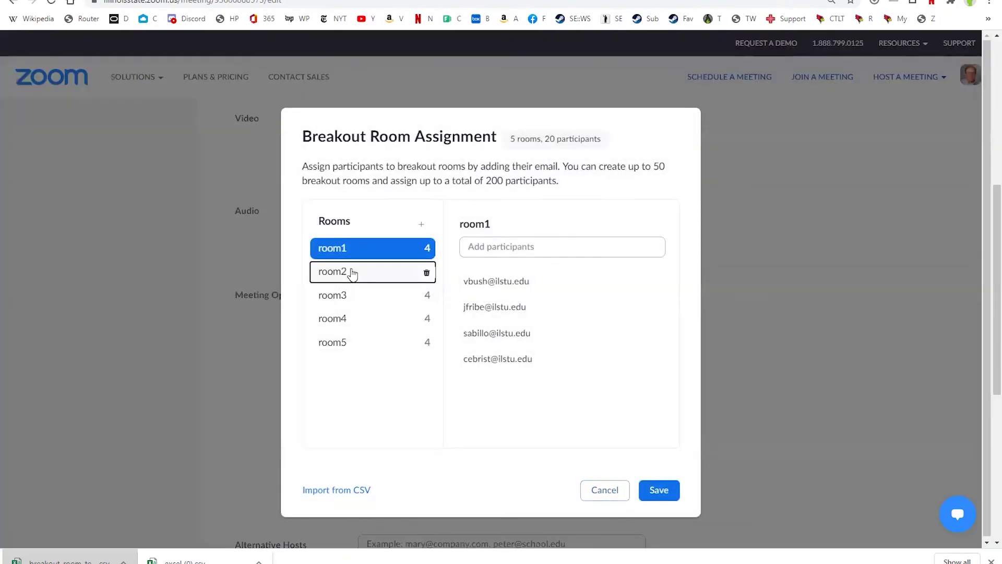
left_click(346, 250)
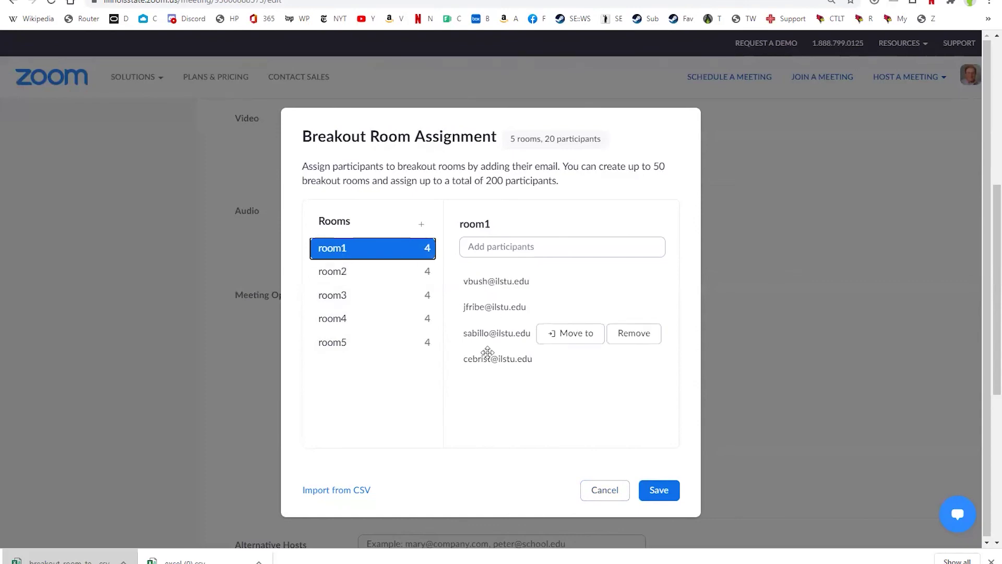
left_click(345, 272)
left_click(347, 296)
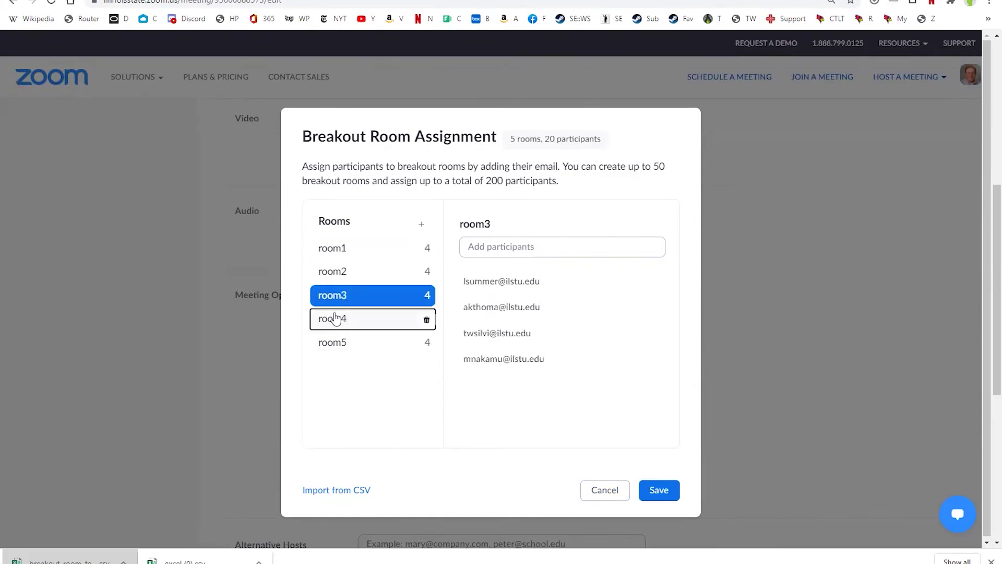
left_click(334, 319)
left_click(335, 342)
Save the breakout room assignments and then the meeting itself
left_click(663, 488)
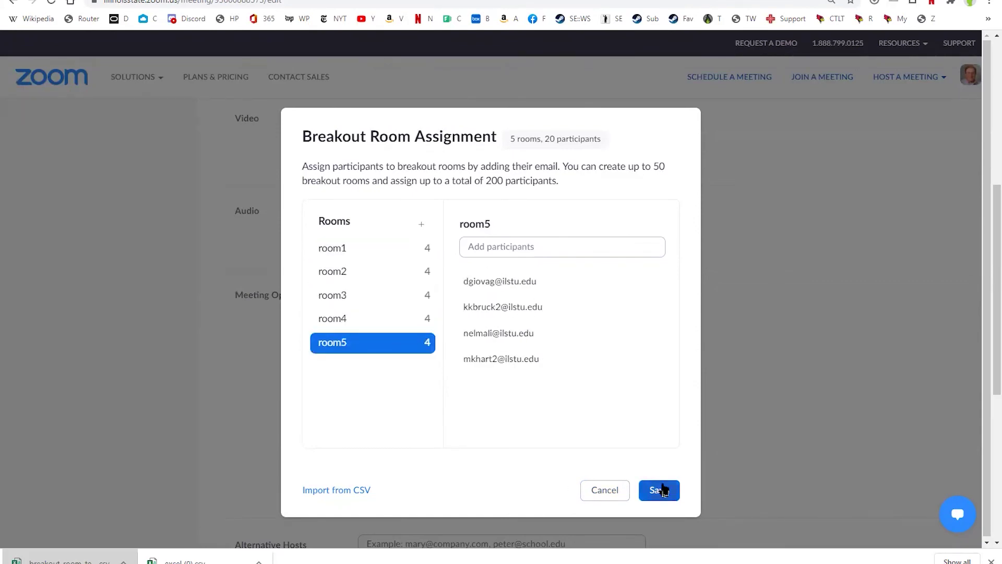
scroll(716, 379, "down", 3)
scroll(716, 379, "down", 2)
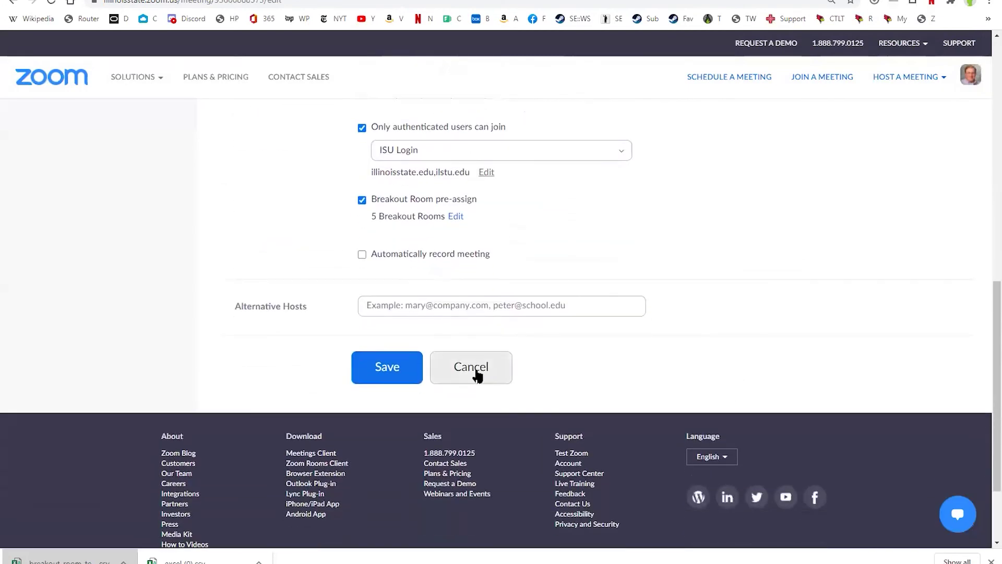
left_click(389, 368)
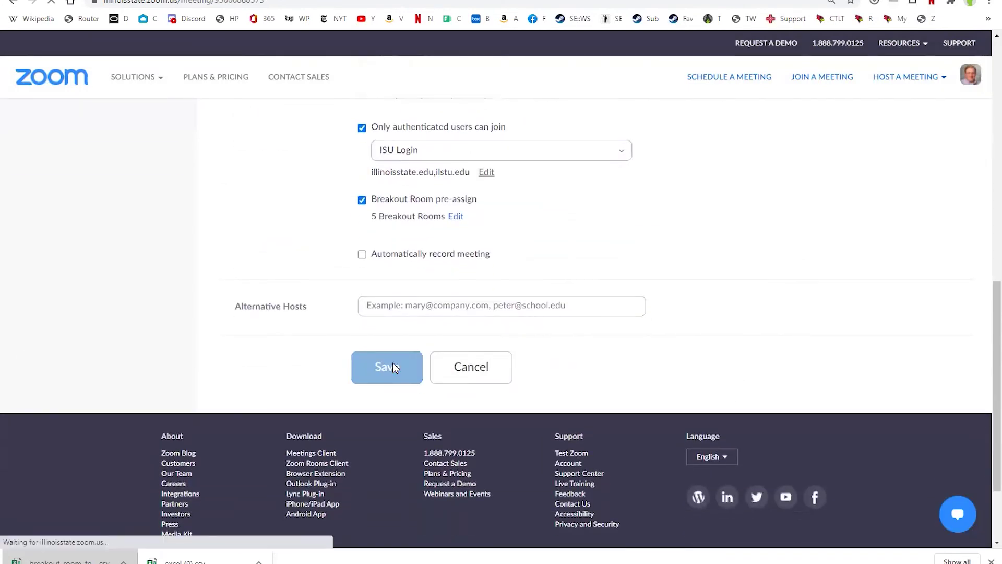